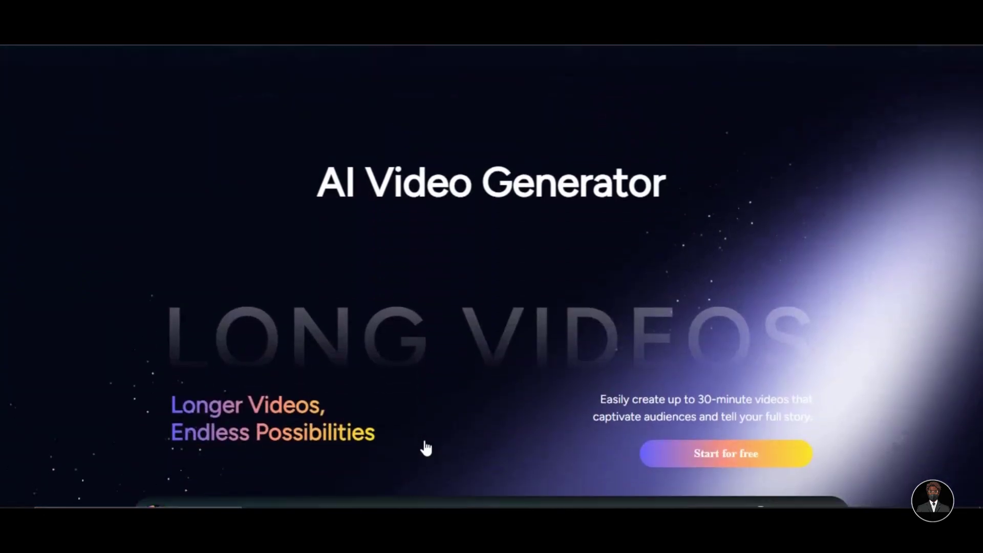
pyautogui.scroll(-1, 425, 447)
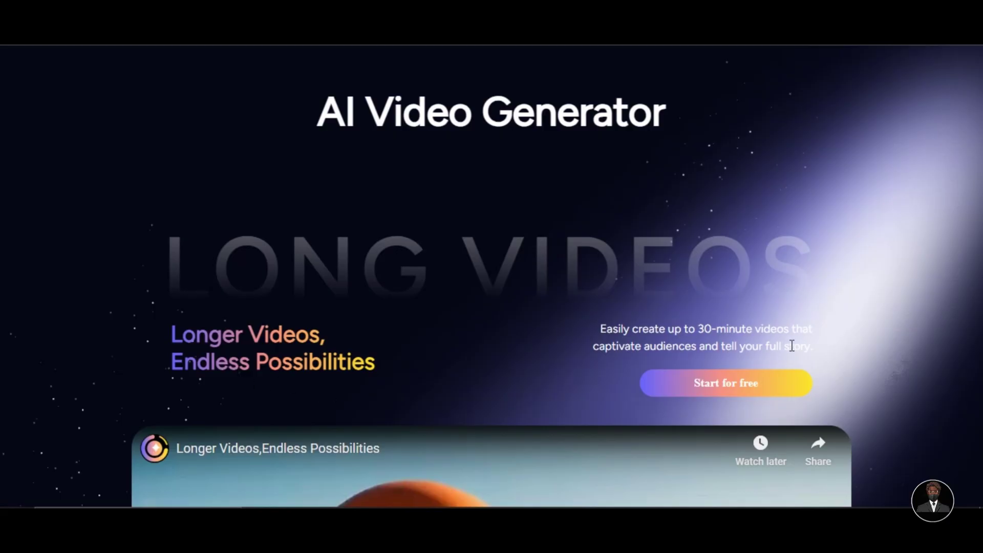
# Step: Scroll down the MagicLight landing page and choose 'Start for free'
pyautogui.click(717, 383)
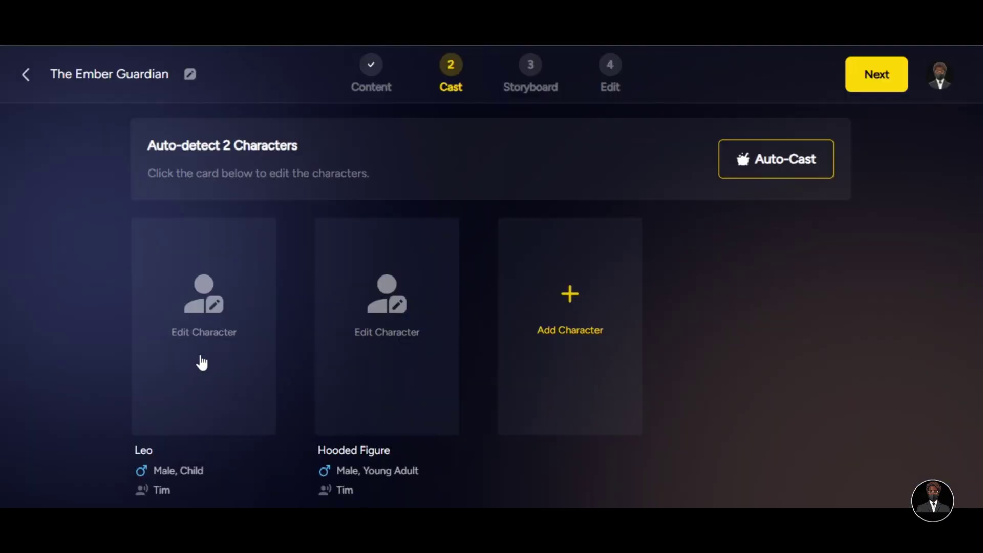
# Step: Open Leo's character details and animate the current storyboard shot
pyautogui.click(198, 360)
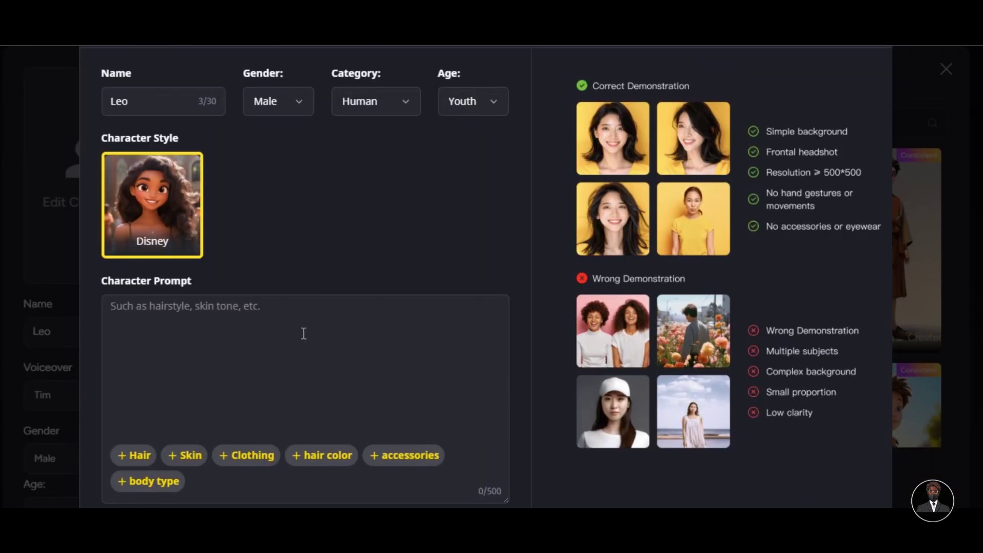
pyautogui.scroll(-3, 304, 333)
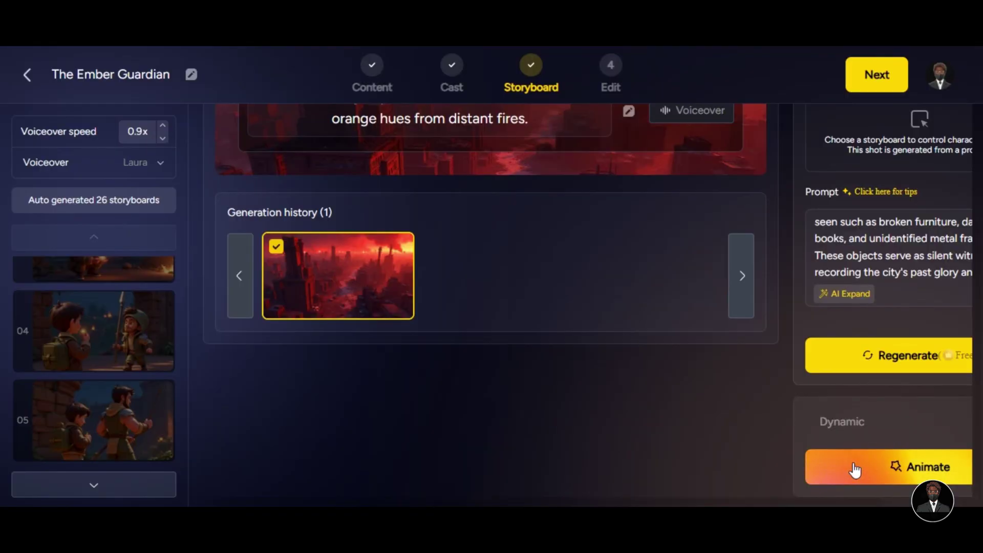
pyautogui.click(853, 463)
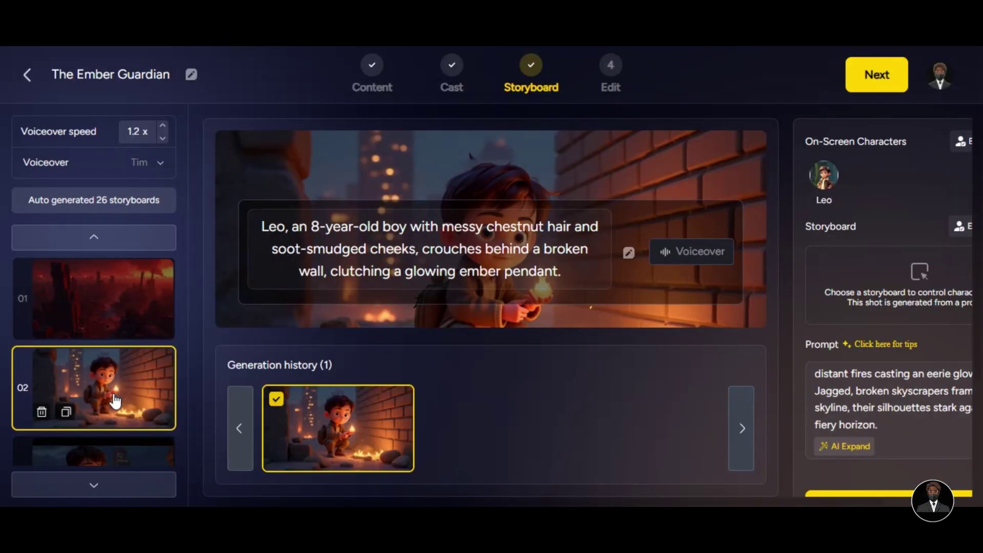
# Step: Preview storyboards 03 through 10, then go to the Log In page
pyautogui.scroll(-1, 130, 409)
pyautogui.click(133, 384)
pyautogui.click(134, 386)
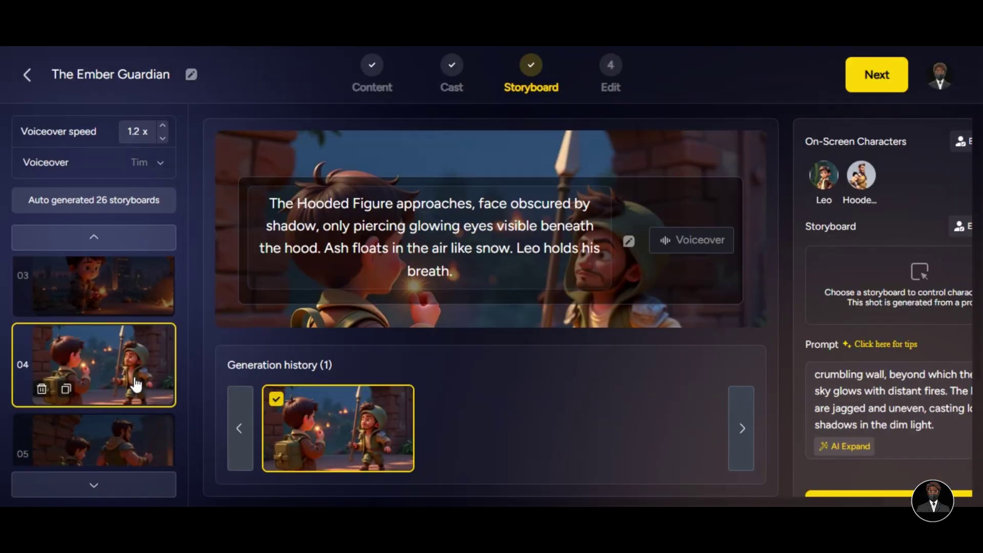
pyautogui.scroll(-1, 133, 384)
pyautogui.click(133, 384)
pyautogui.scroll(-1, 133, 384)
pyautogui.click(133, 384)
pyautogui.scroll(-1, 134, 384)
pyautogui.click(134, 367)
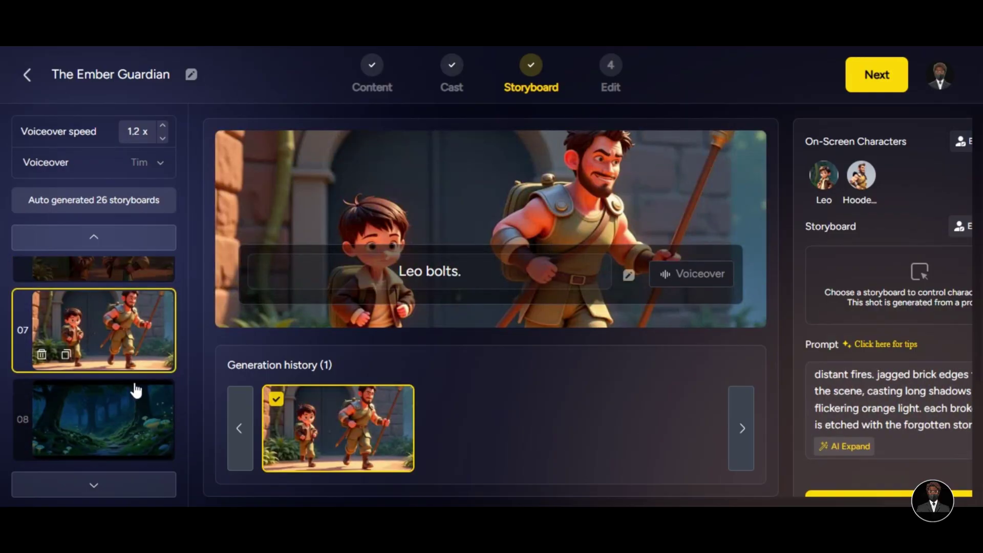
pyautogui.click(135, 390)
pyautogui.scroll(-1, 138, 394)
pyautogui.click(137, 335)
pyautogui.click(139, 365)
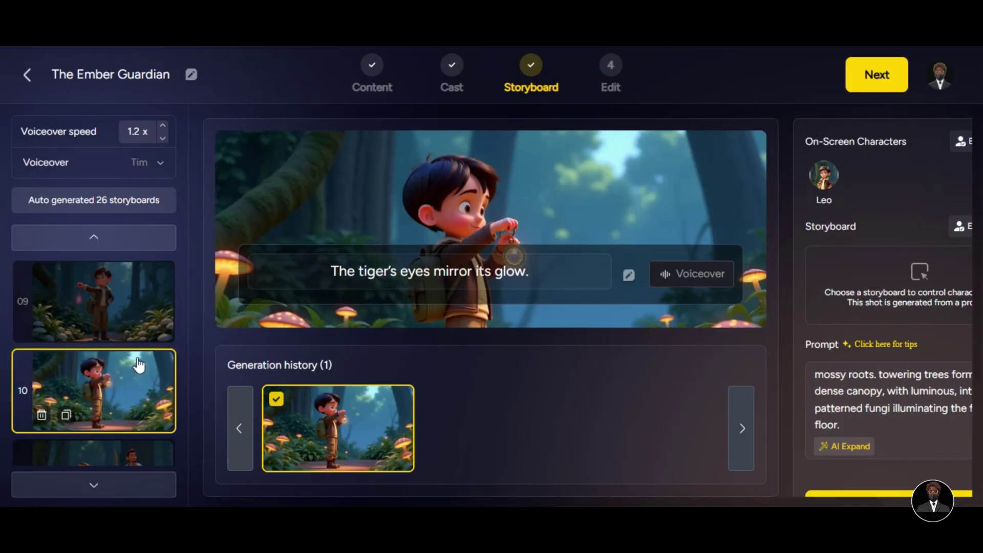
pyautogui.scroll(-1, 138, 365)
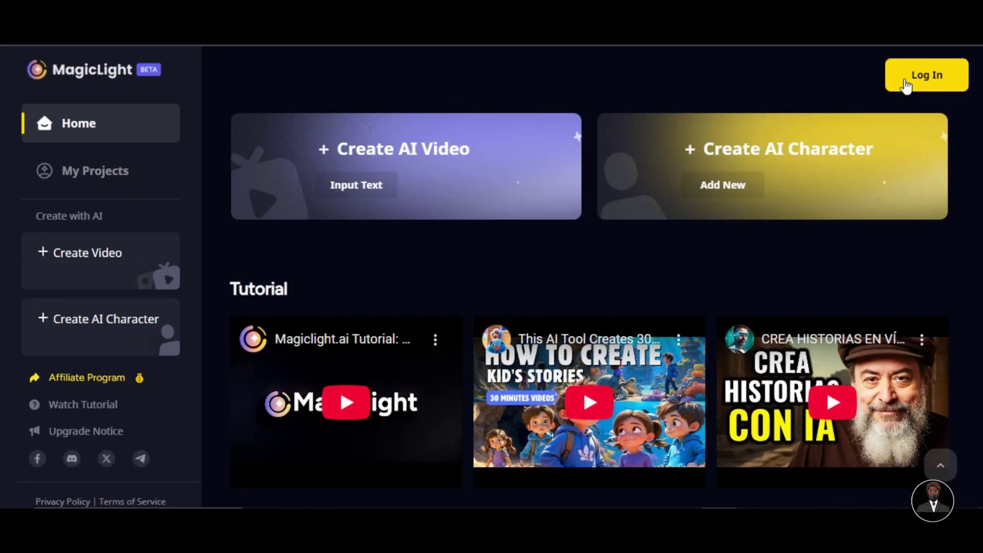
pyautogui.click(909, 79)
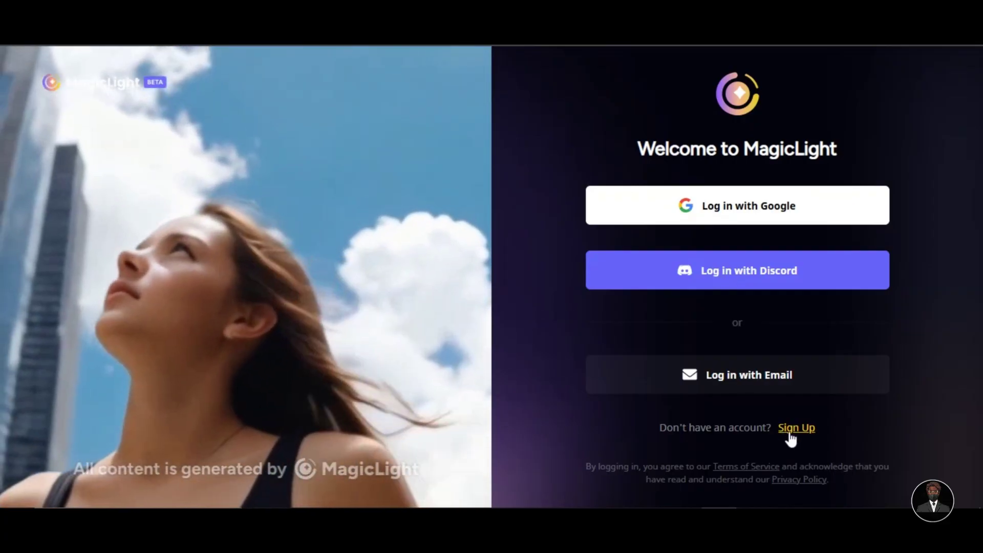
# Step: Sign up for an account, then browse the Community section and return to the top
pyautogui.click(791, 433)
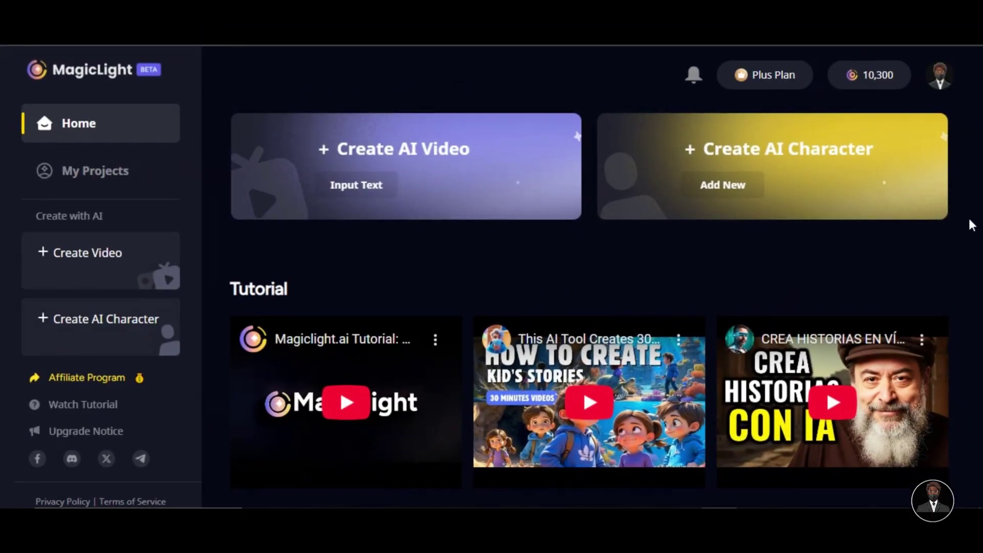
pyautogui.scroll(-6, 969, 216)
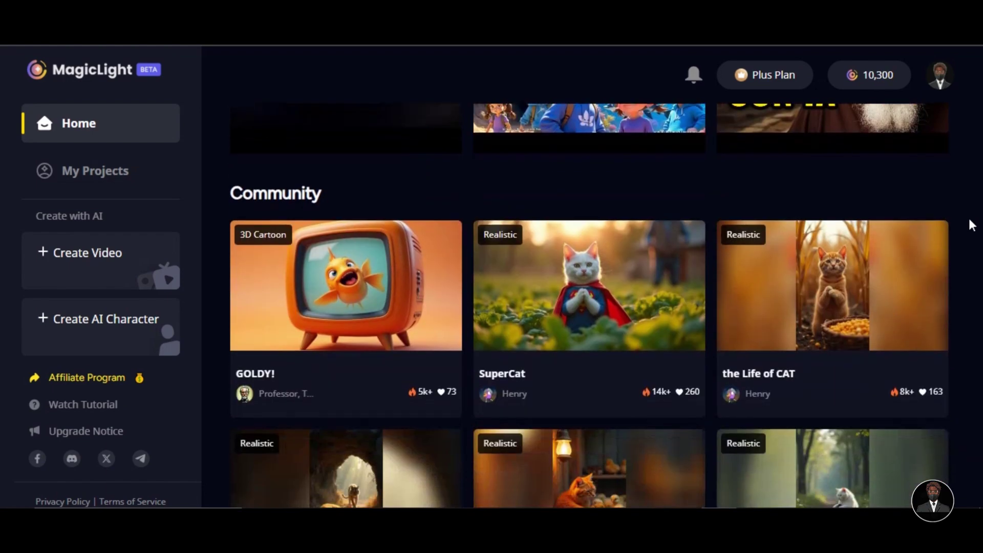
pyautogui.scroll(-5, 969, 216)
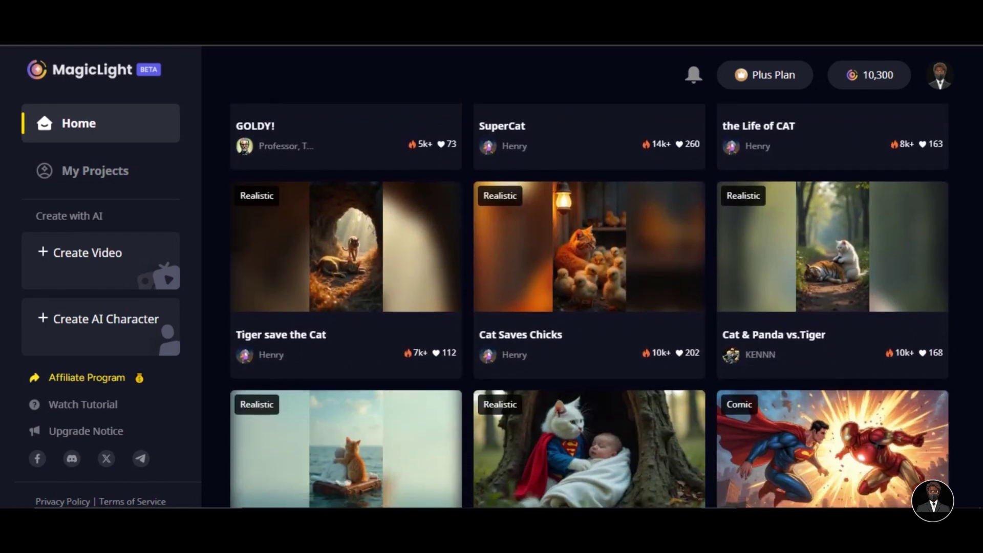
pyautogui.scroll(-6, 589, 306)
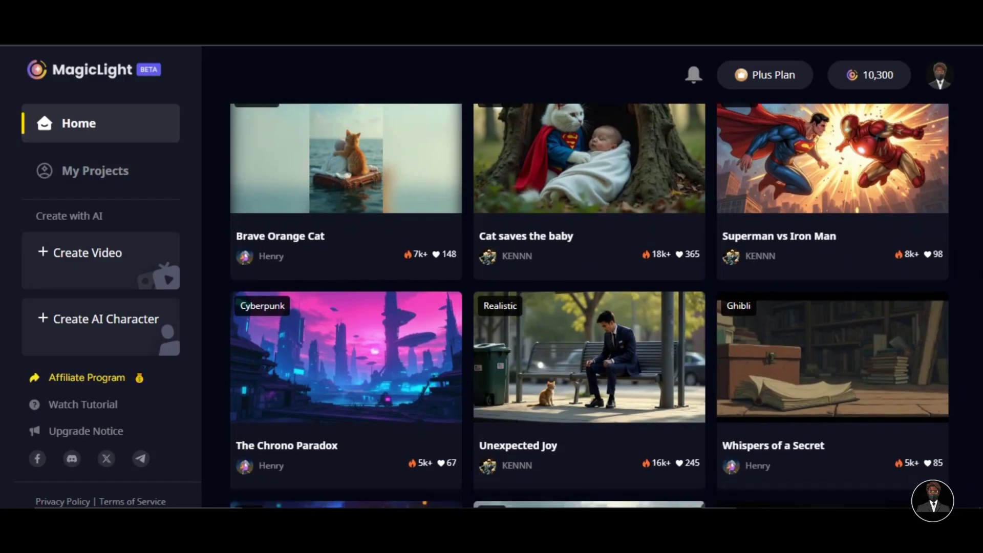
pyautogui.scroll(-9, 589, 305)
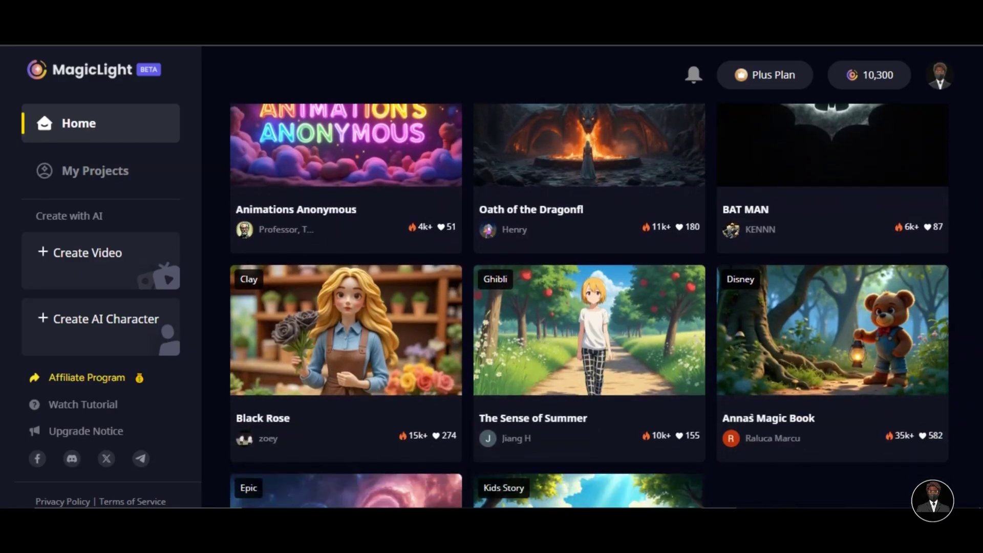
pyautogui.scroll(-1, 589, 305)
pyautogui.scroll(20, 425, 191)
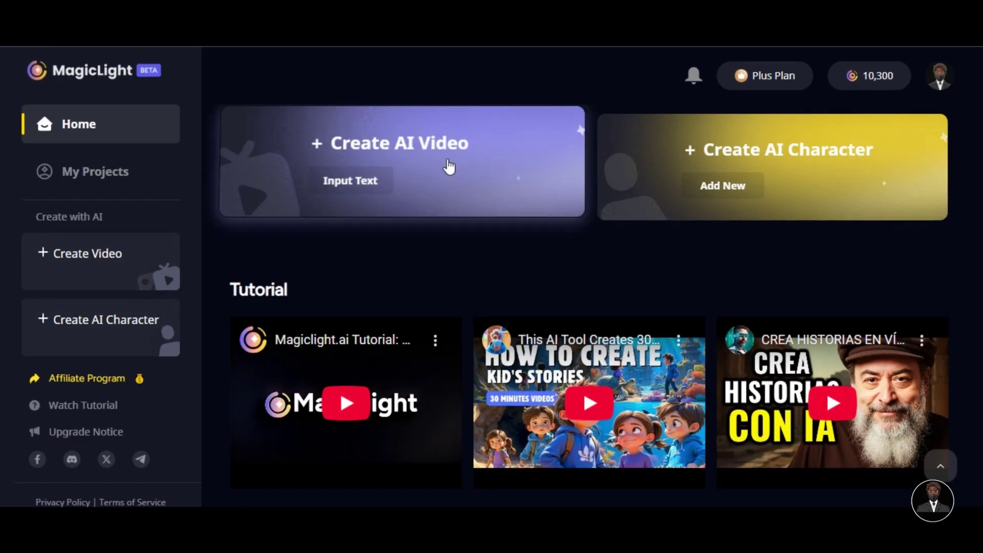
# Step: Start a new AI video and try both the Basic Script and Smart Script modes
pyautogui.click(449, 164)
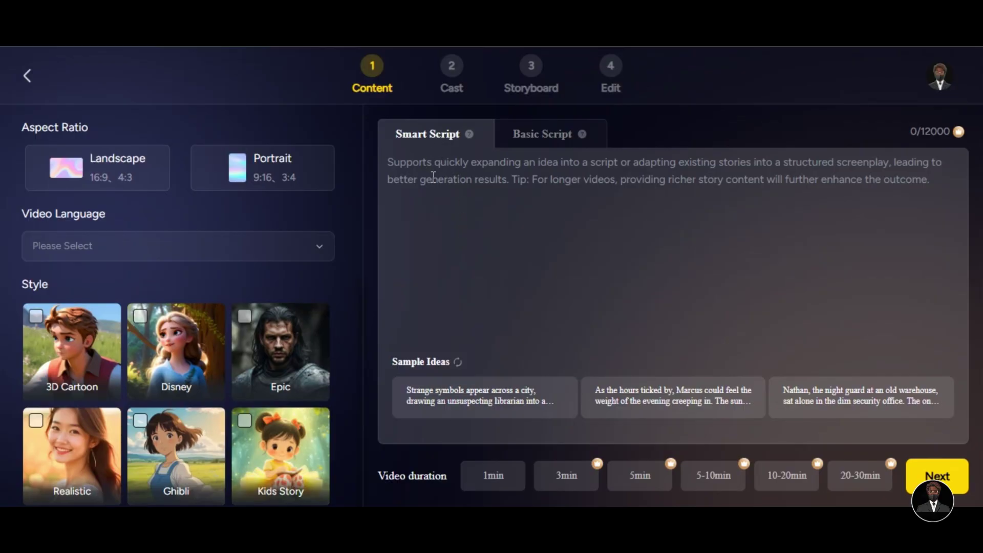
pyautogui.click(523, 146)
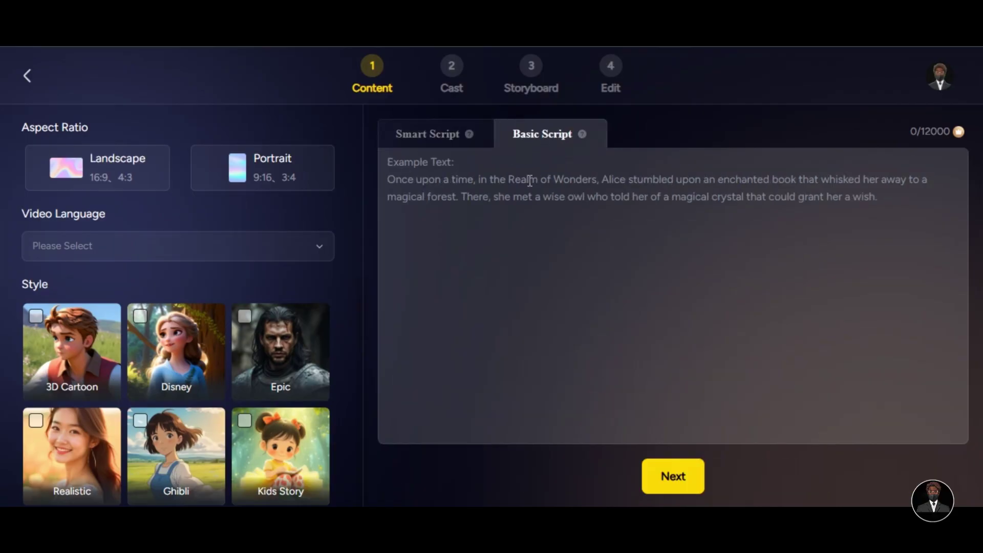
pyautogui.click(444, 147)
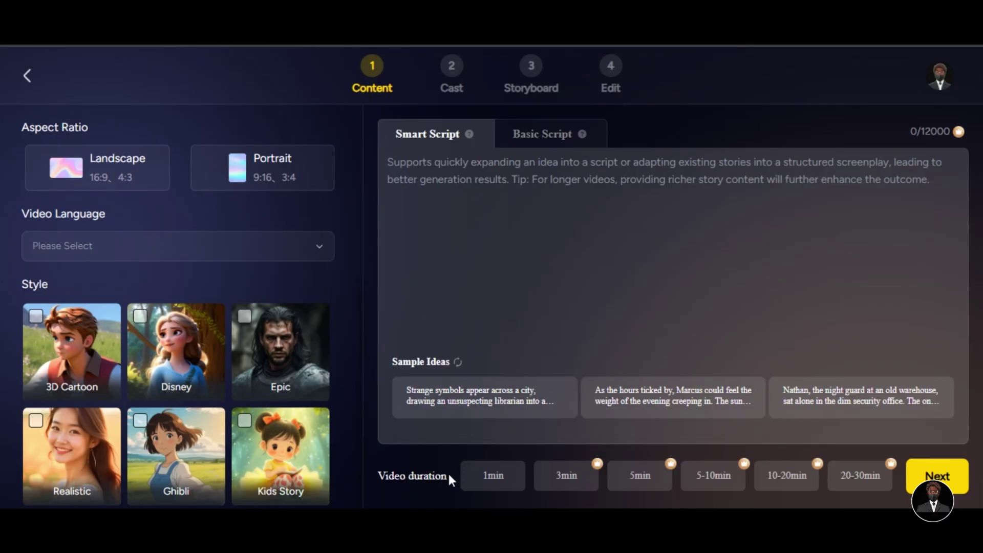
# Step: Try each video duration option, from 1min through 20-30min
pyautogui.click(490, 482)
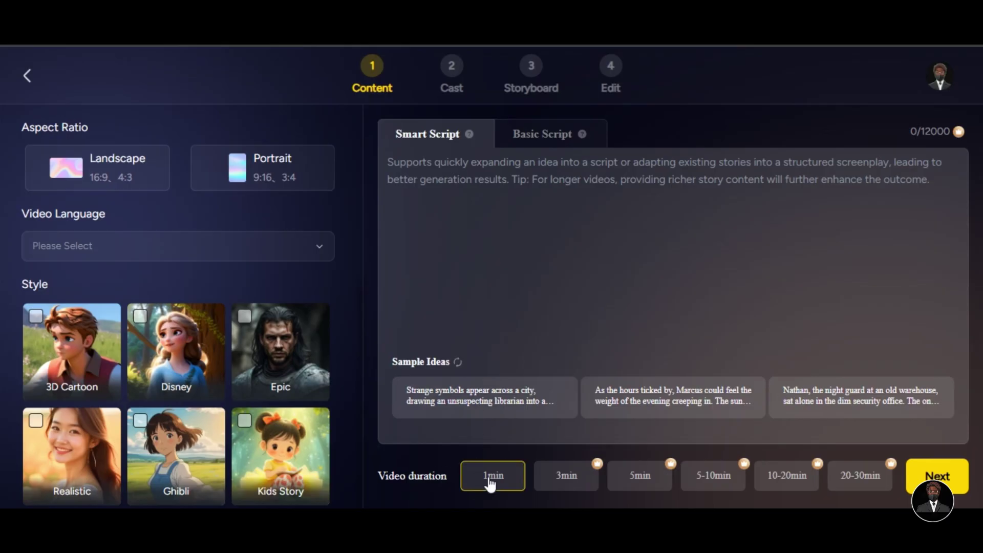
pyautogui.click(547, 481)
pyautogui.click(630, 481)
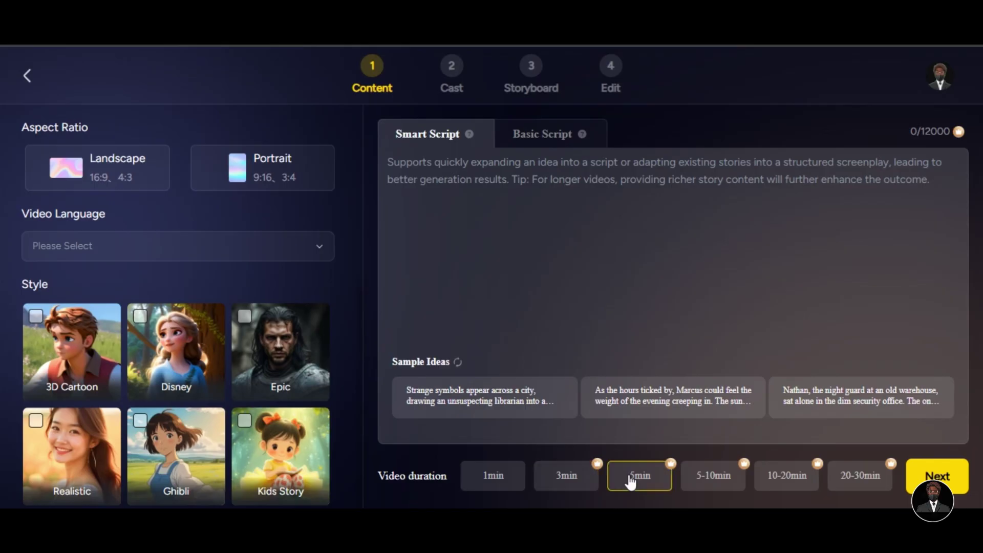
pyautogui.click(688, 482)
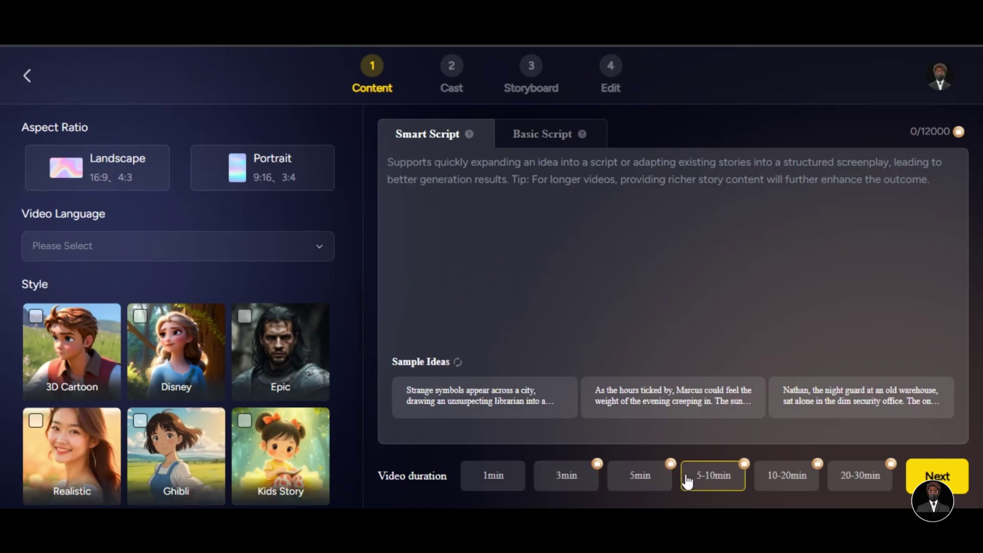
pyautogui.click(764, 480)
pyautogui.click(846, 483)
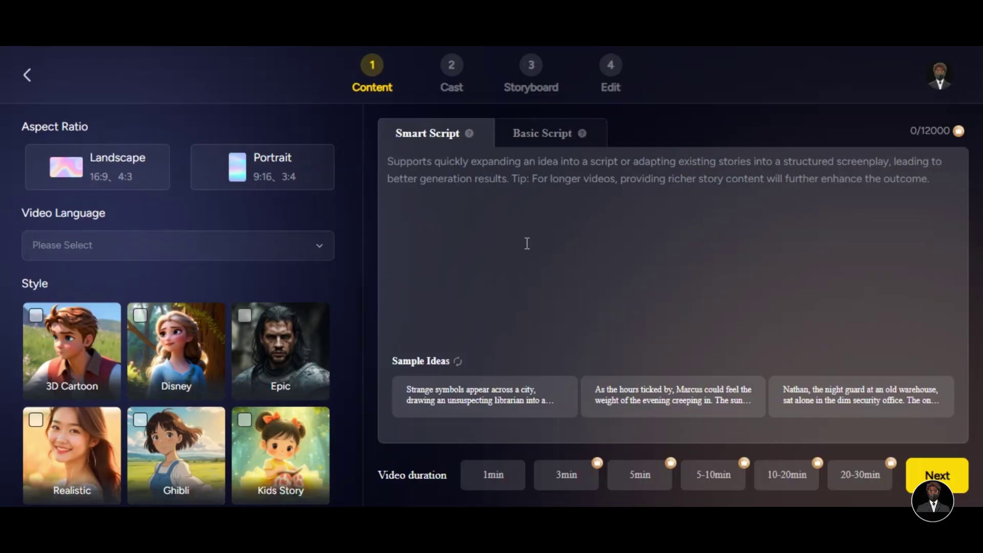
# Step: Switch to Basic Script and paste in the 2,921-character Ember Guardian story
pyautogui.click(536, 135)
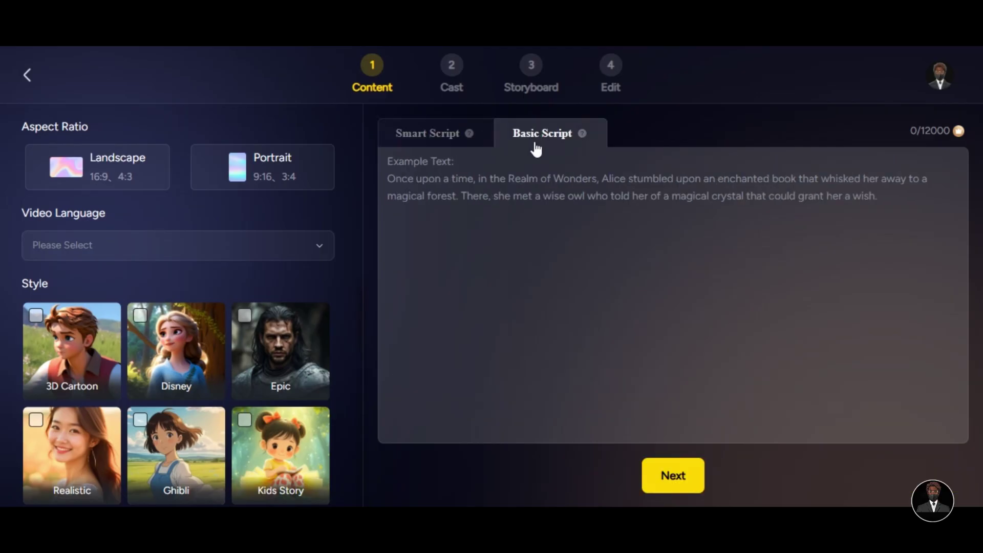
pyautogui.rightClick(396, 171)
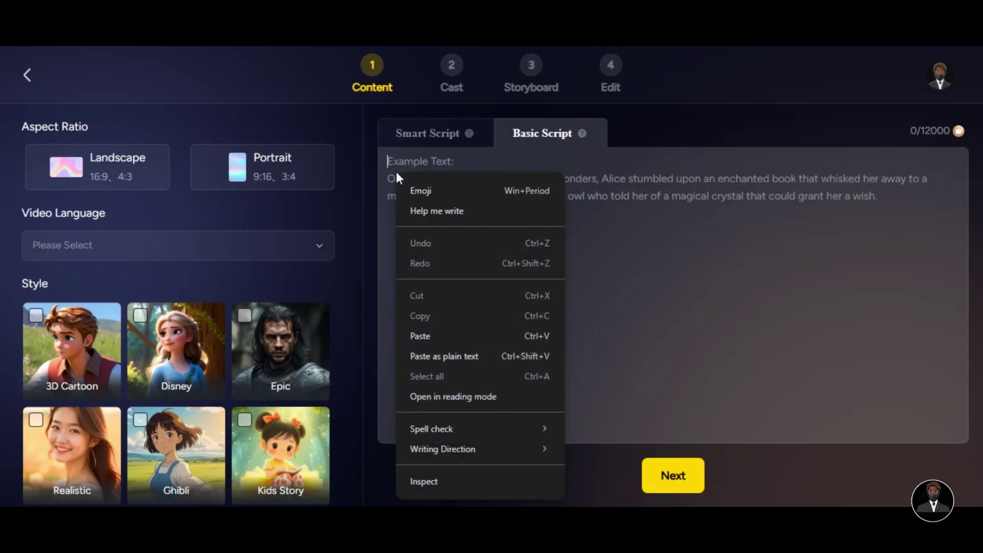
pyautogui.click(438, 334)
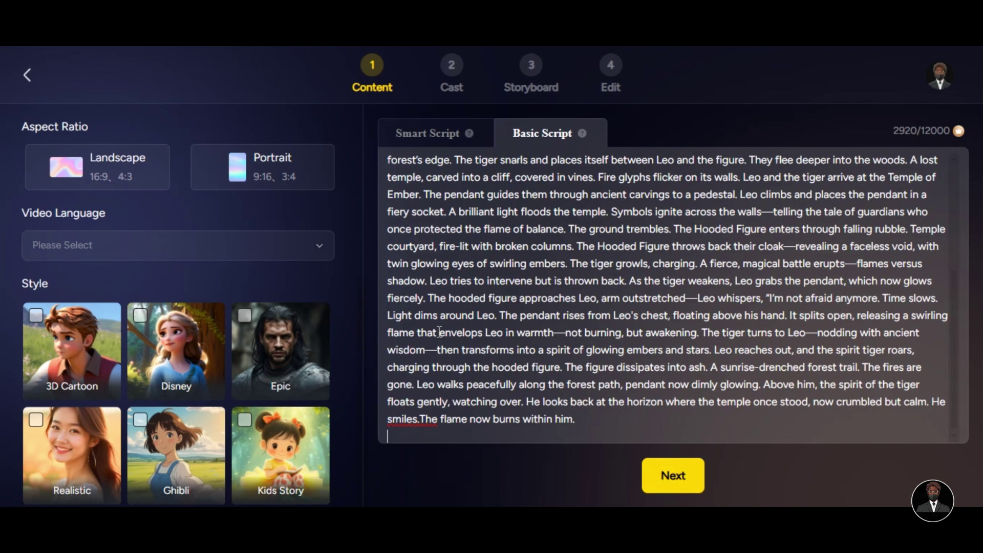
pyautogui.scroll(4, 439, 332)
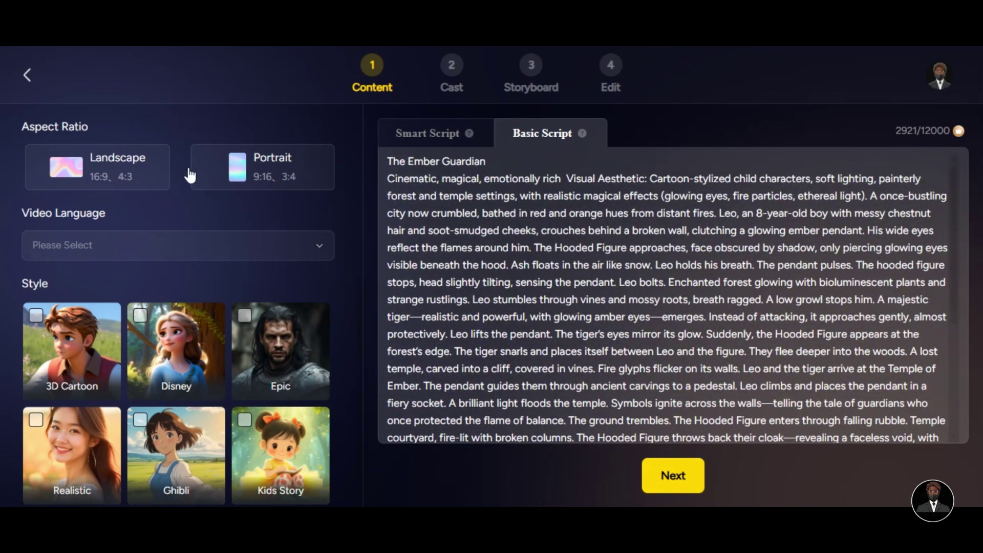
# Step: Make the video landscape and keep English as the video language
pyautogui.click(136, 171)
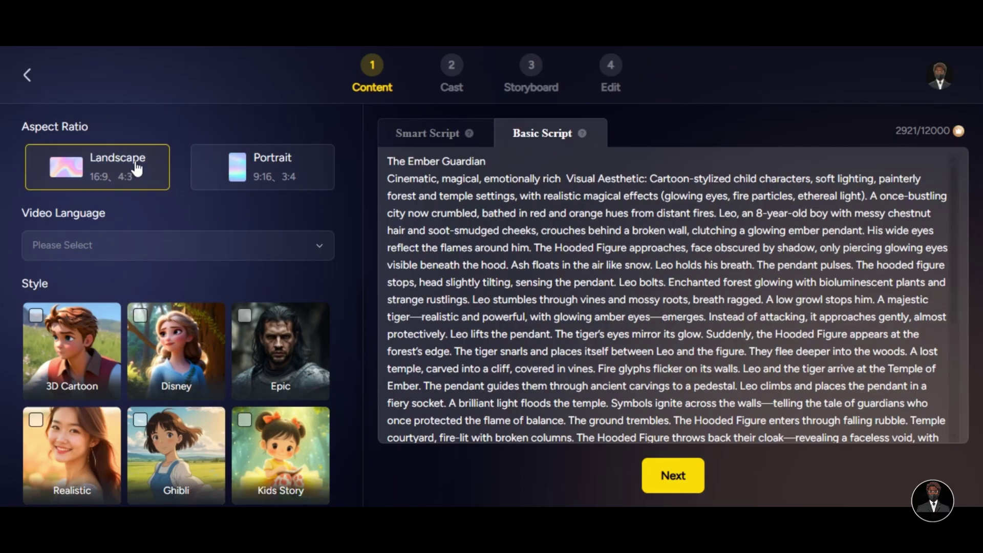
pyautogui.click(143, 250)
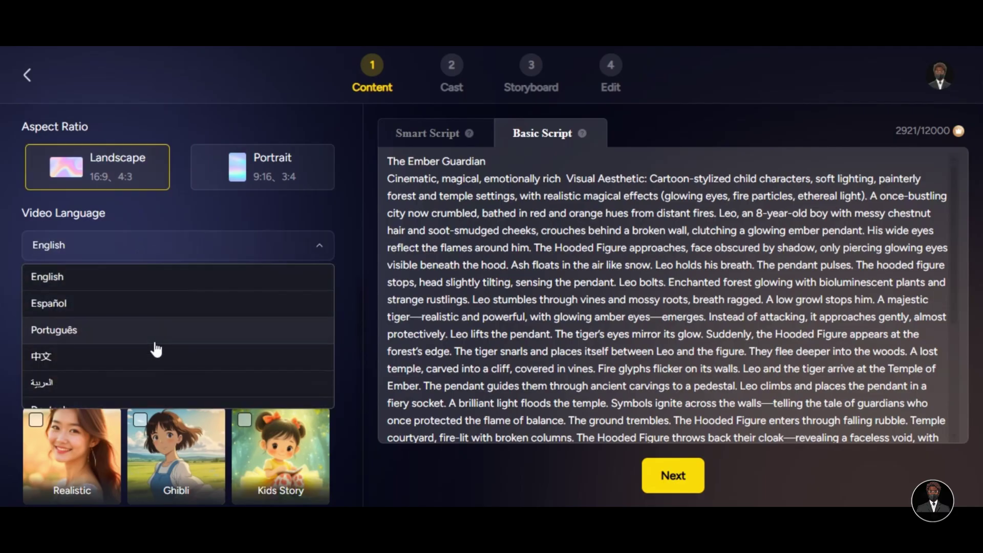
pyautogui.scroll(-3, 154, 346)
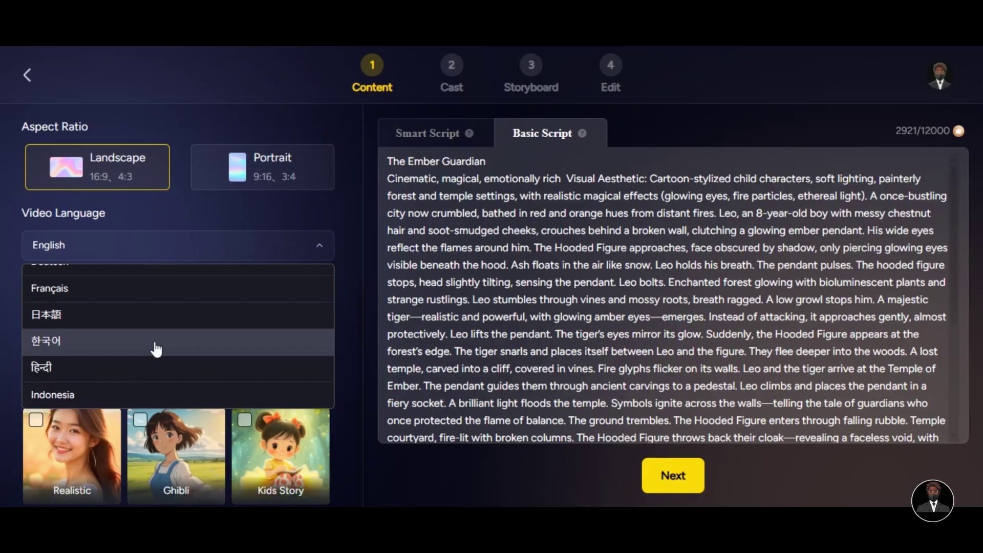
pyautogui.scroll(5, 154, 347)
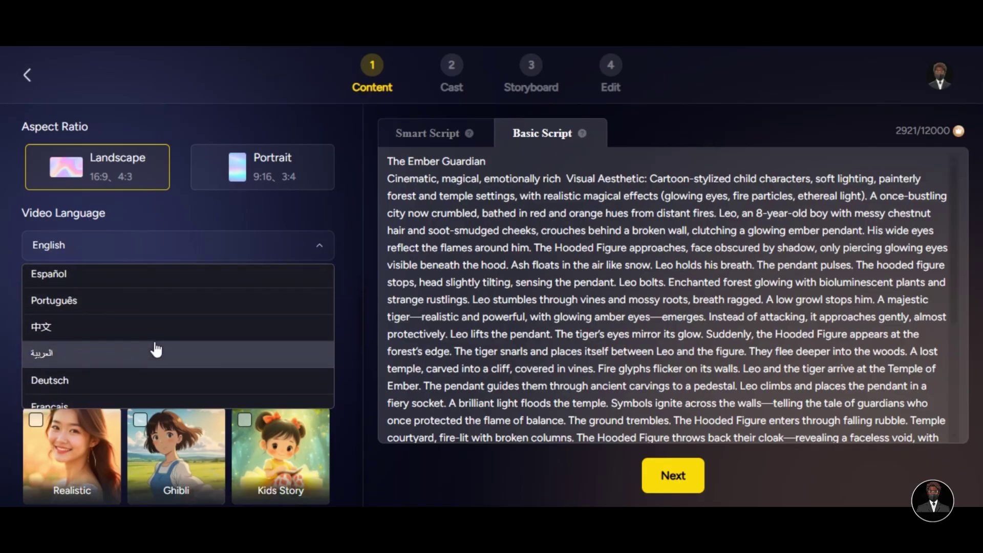
pyautogui.click(175, 284)
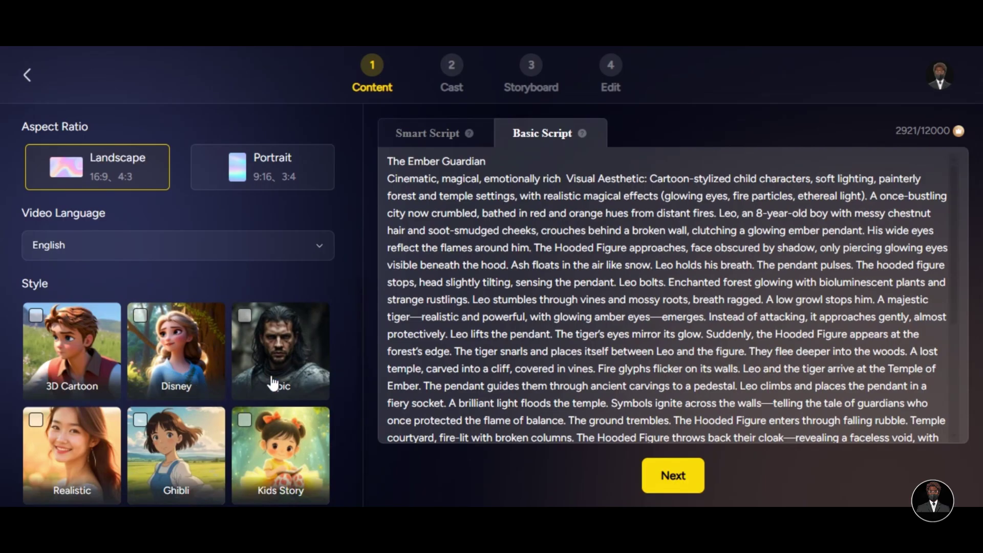
# Step: Choose the Disney style and submit the script to be split into 29 shots
pyautogui.scroll(-1, 220, 366)
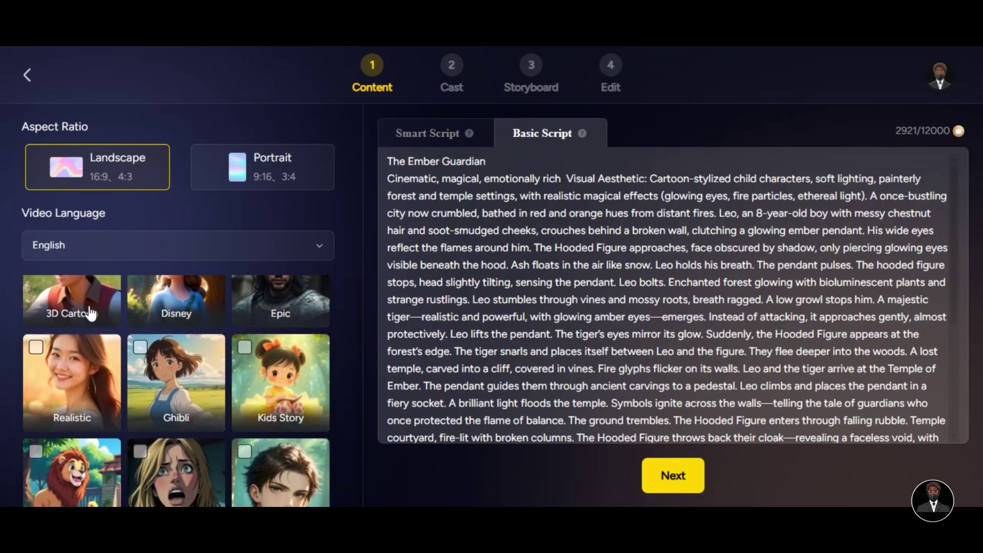
pyautogui.scroll(-1, 103, 348)
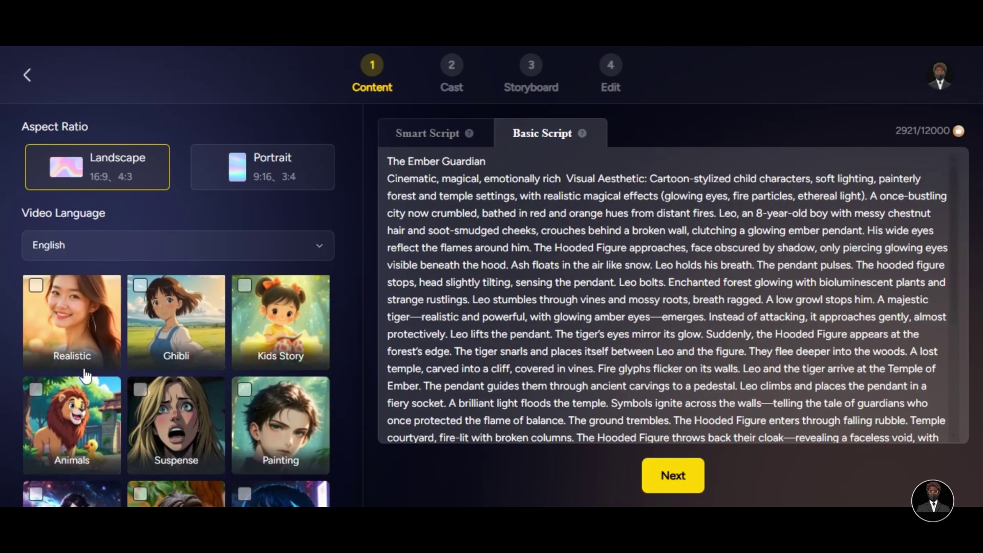
pyautogui.scroll(-2, 171, 423)
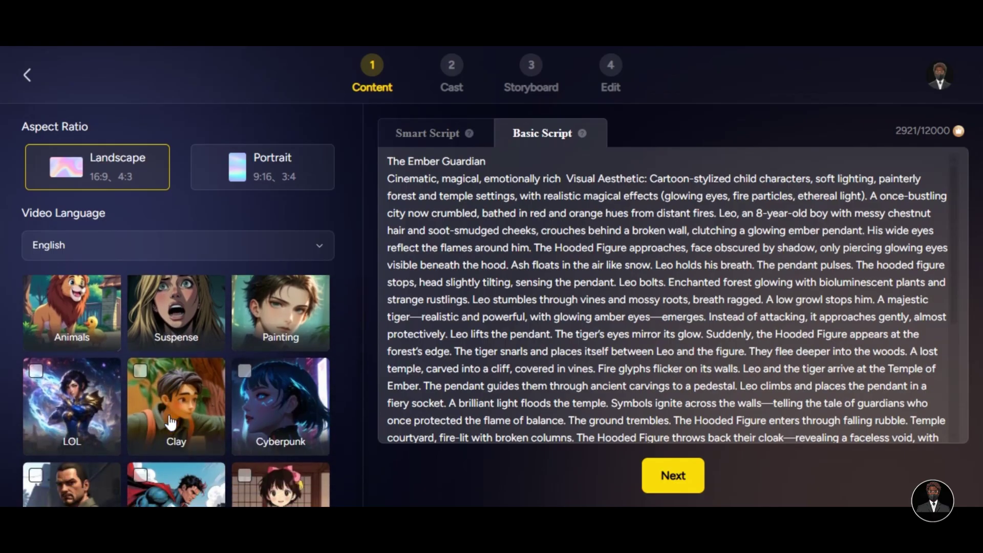
pyautogui.scroll(4, 272, 418)
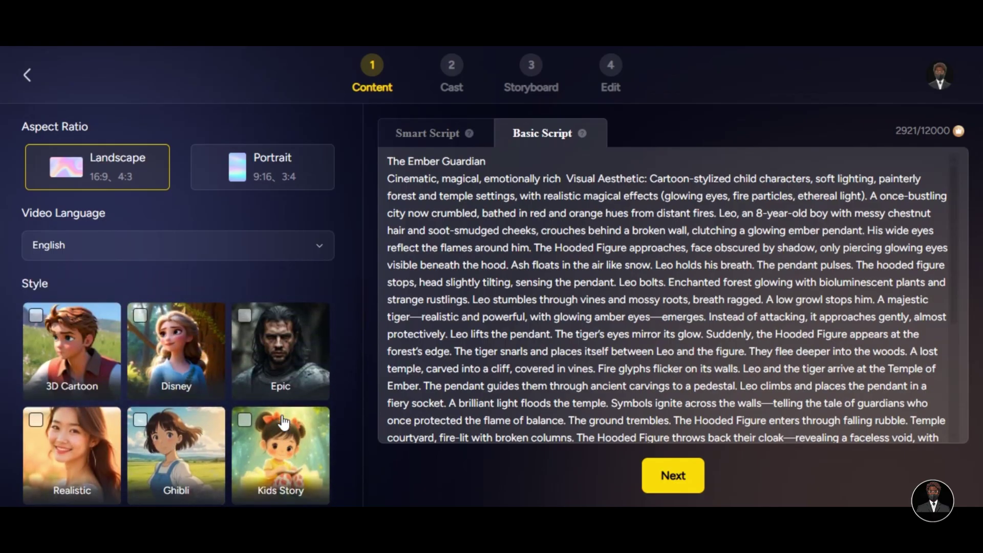
pyautogui.click(143, 322)
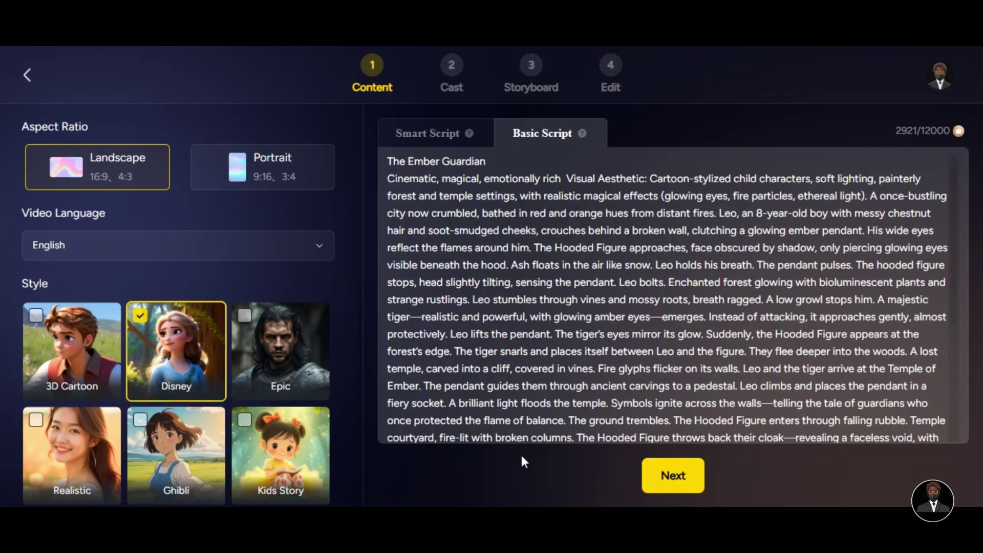
pyautogui.click(677, 482)
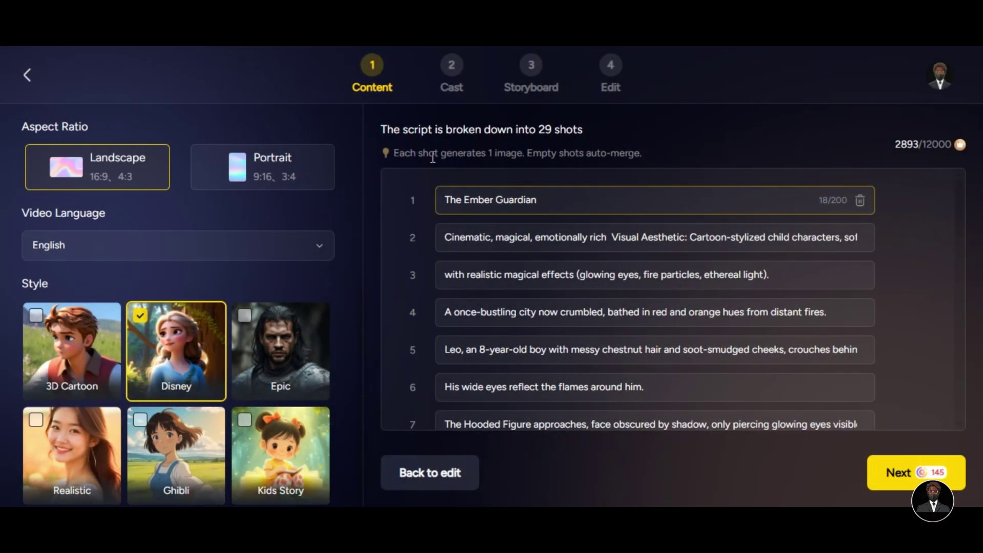
# Step: Review the full text of shots 2 through 5
pyautogui.click(745, 287)
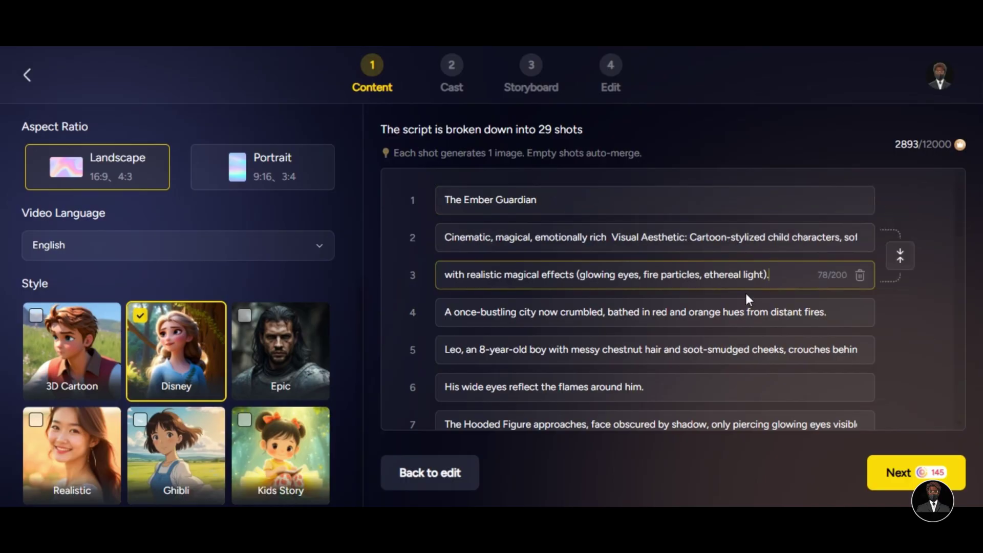
pyautogui.click(832, 313)
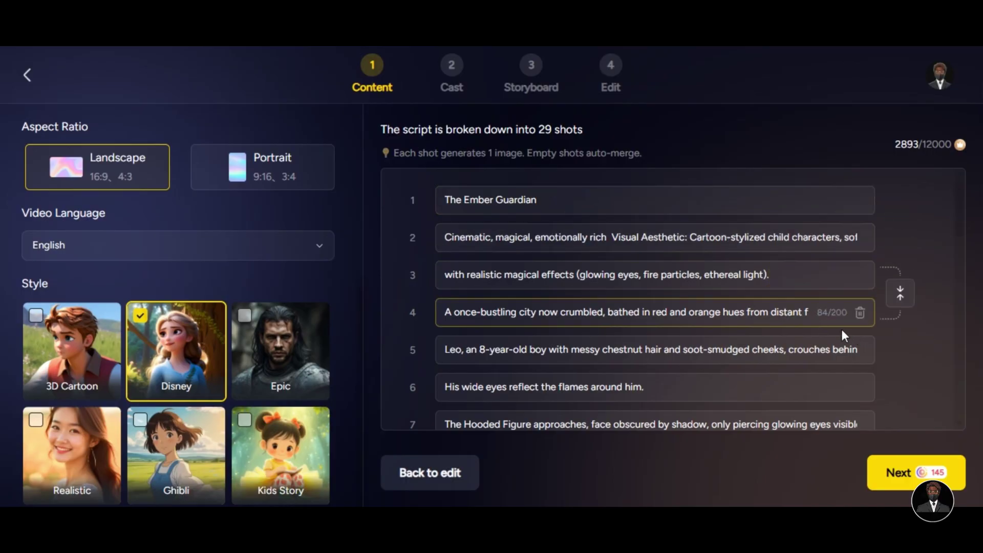
pyautogui.click(849, 337)
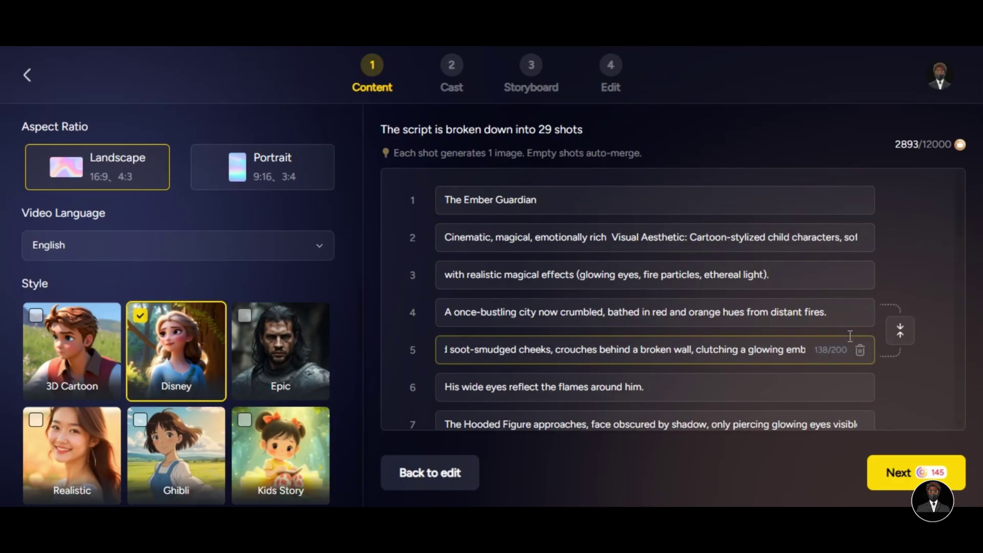
pyautogui.click(857, 242)
# Step: Delete the title shot 'The Ember Guardian', leaving 28 shots, and create the work
pyautogui.click(861, 205)
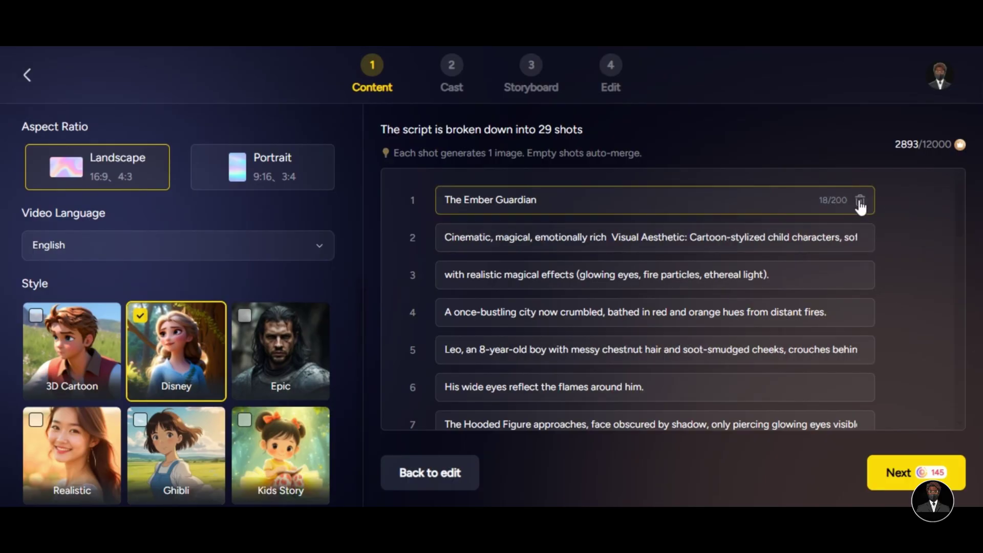
pyautogui.click(860, 205)
pyautogui.click(535, 311)
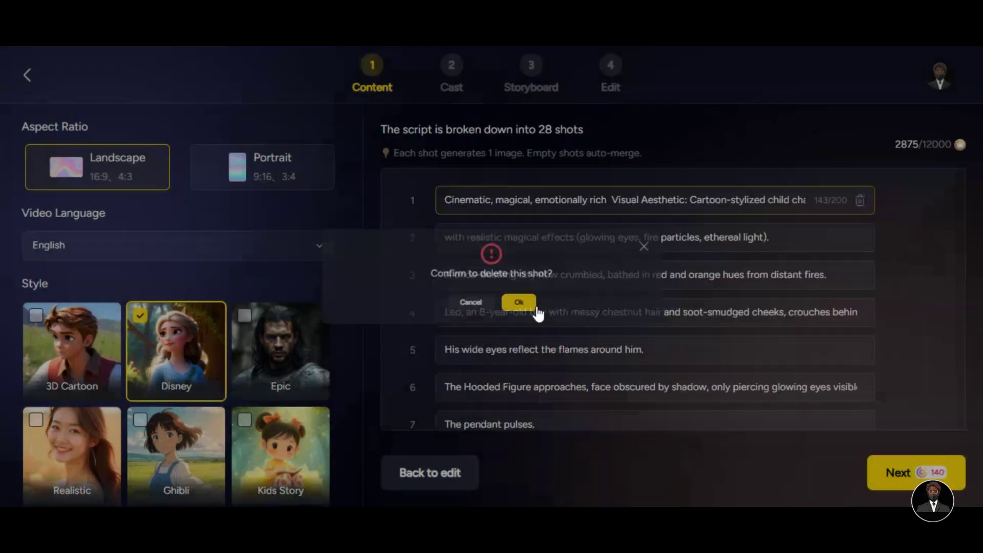
pyautogui.click(845, 313)
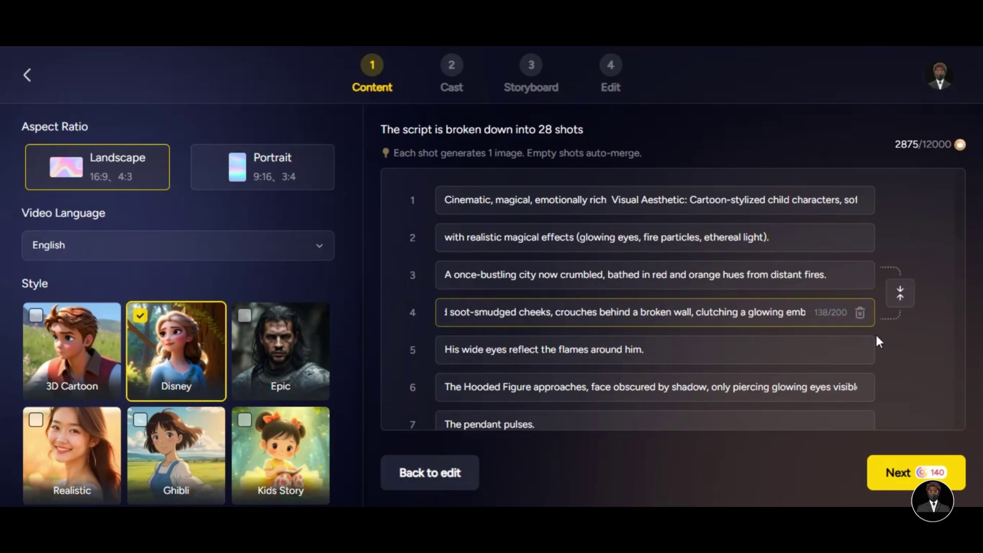
pyautogui.scroll(-15, 876, 335)
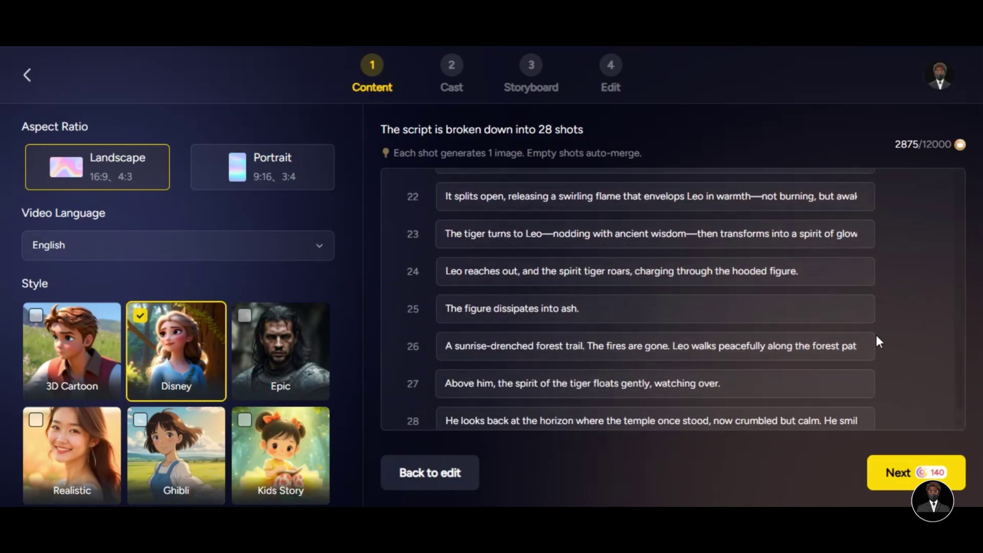
pyautogui.click(897, 476)
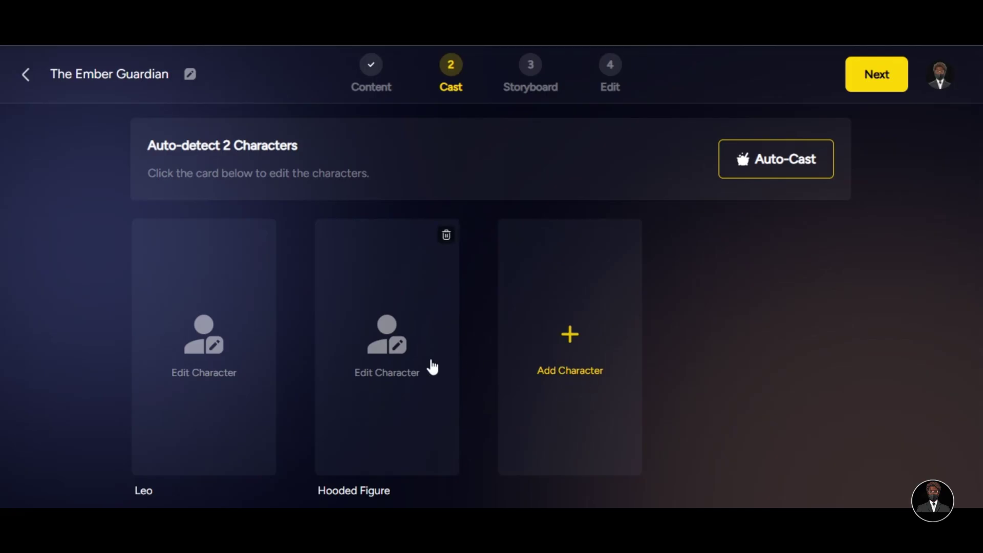
# Step: Open Leo's character editor and browse the Character Library
pyautogui.click(220, 367)
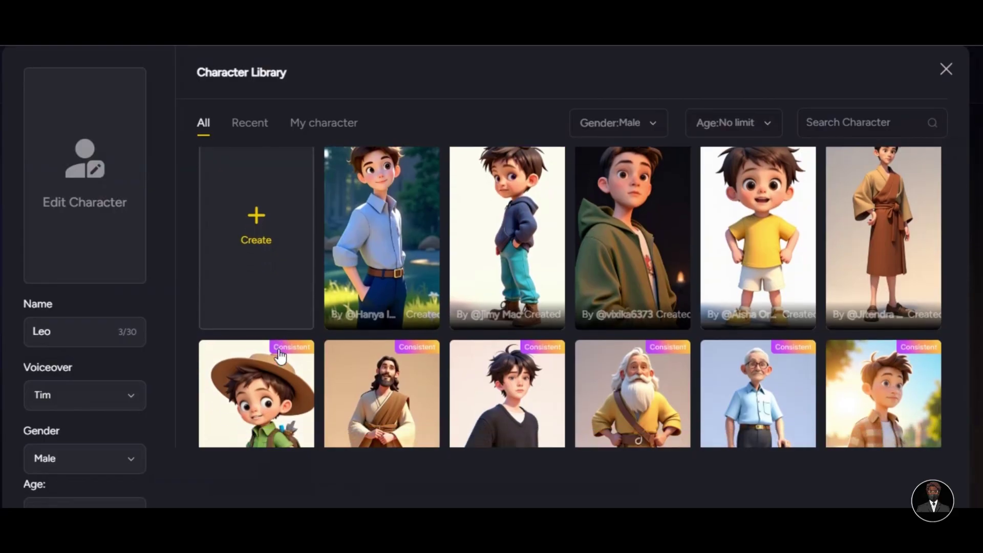
pyautogui.scroll(-3, 280, 356)
pyautogui.scroll(-4, 279, 355)
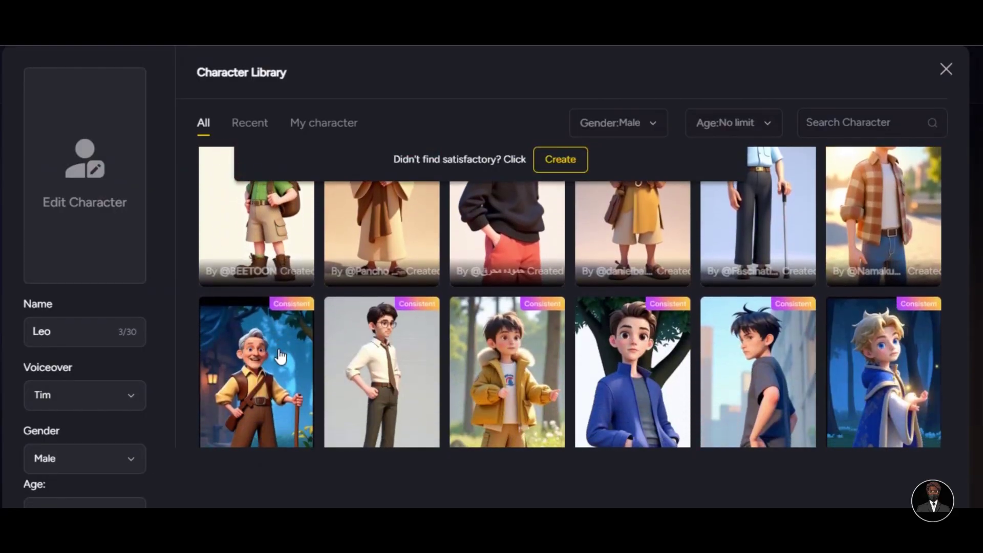
pyautogui.scroll(8, 215, 389)
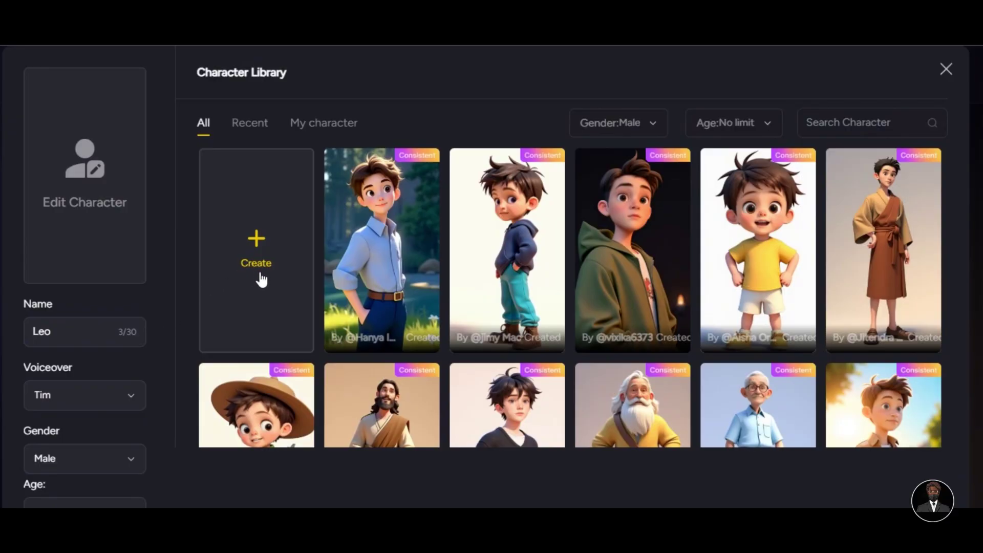
# Step: Try a custom Human, Youth character, then close it and save Hooded Figure's bearded warrior look
pyautogui.click(266, 281)
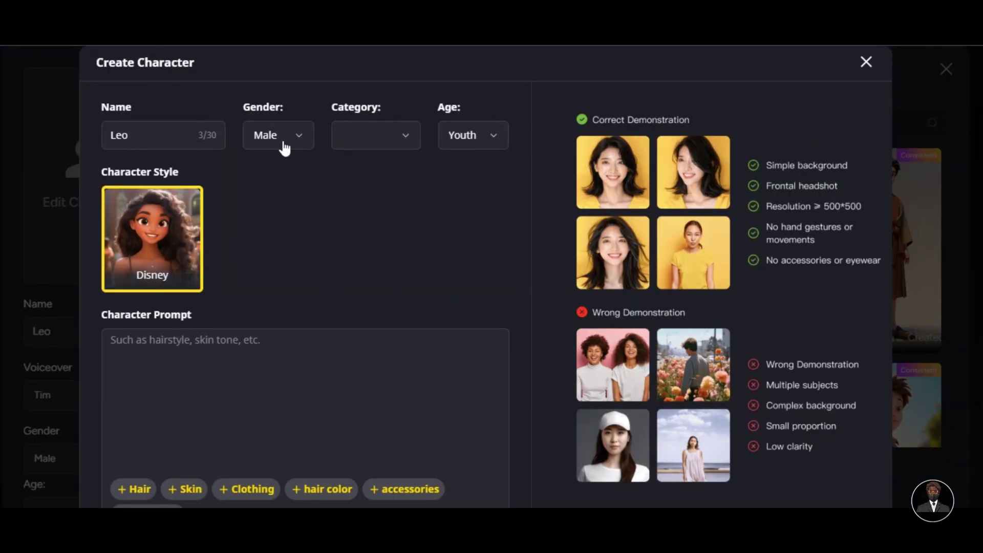
pyautogui.click(404, 135)
pyautogui.click(400, 165)
pyautogui.click(464, 136)
pyautogui.click(490, 144)
pyautogui.scroll(-3, 326, 330)
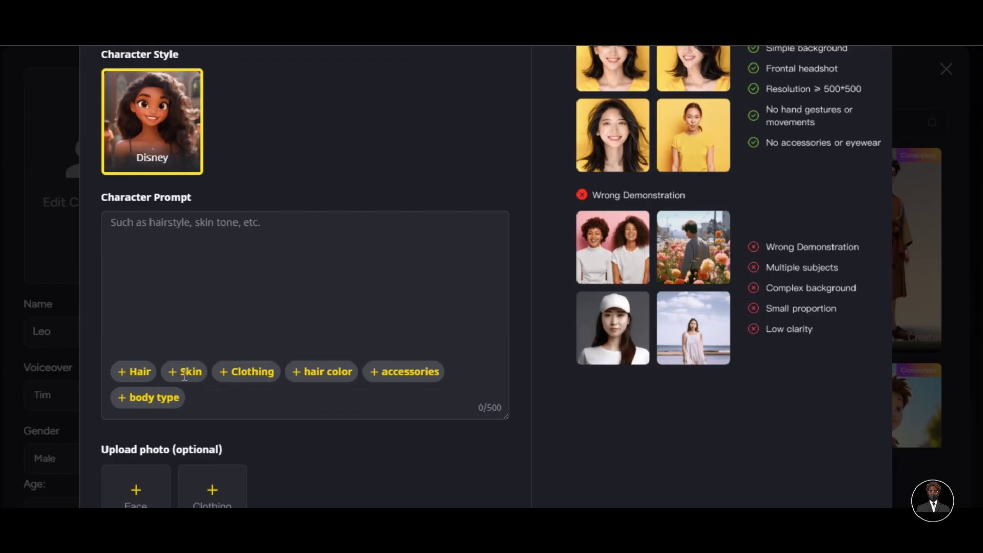
pyautogui.scroll(-2, 244, 382)
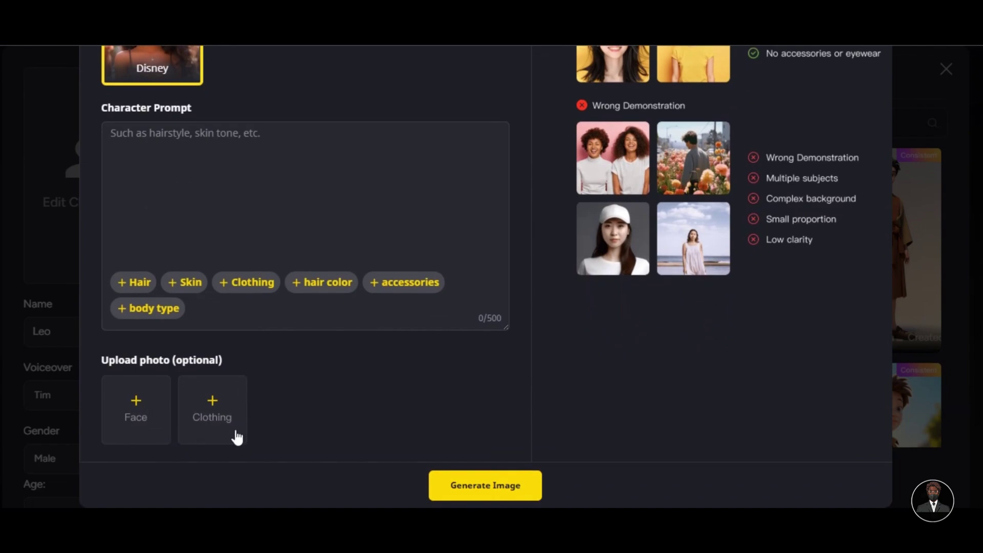
pyautogui.scroll(5, 399, 399)
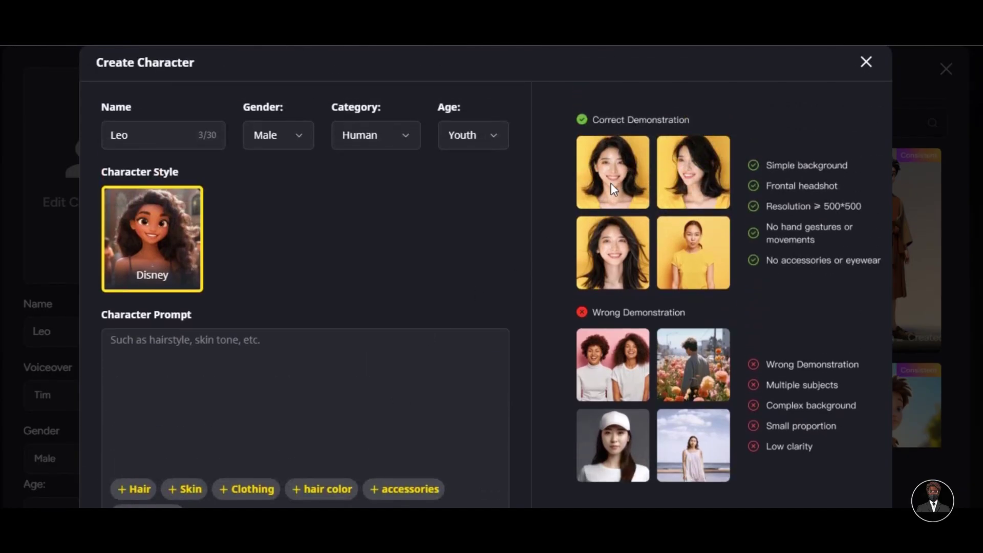
pyautogui.click(866, 62)
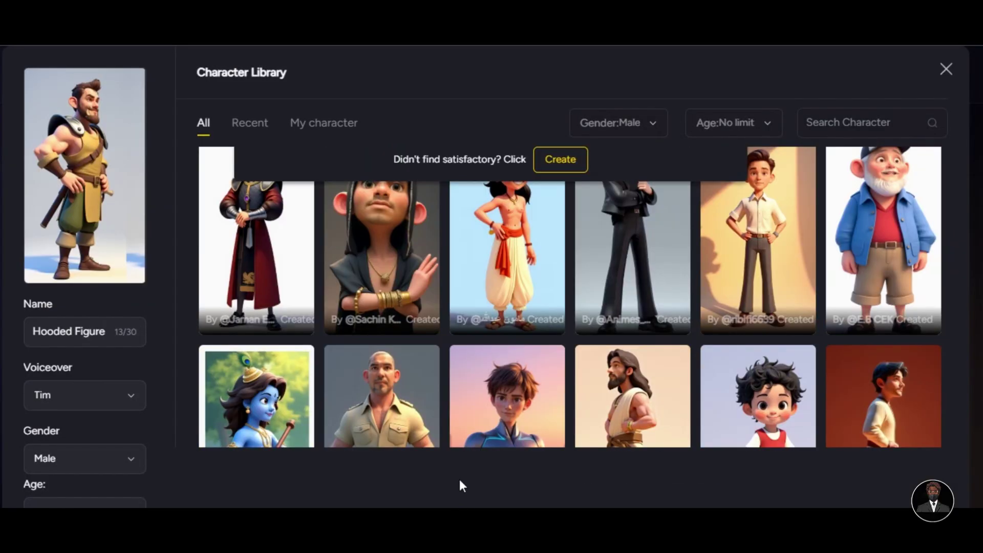
pyautogui.scroll(-2, 459, 479)
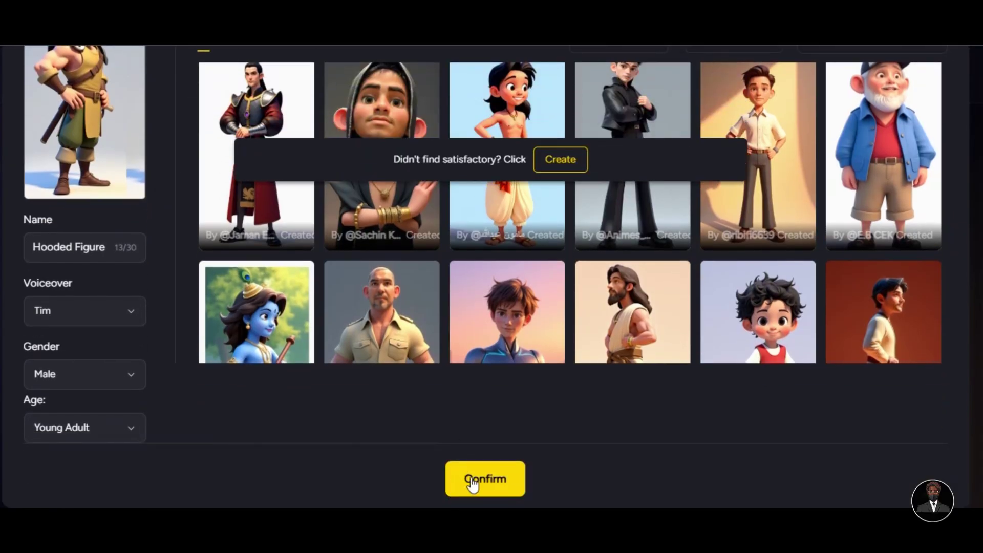
pyautogui.click(472, 481)
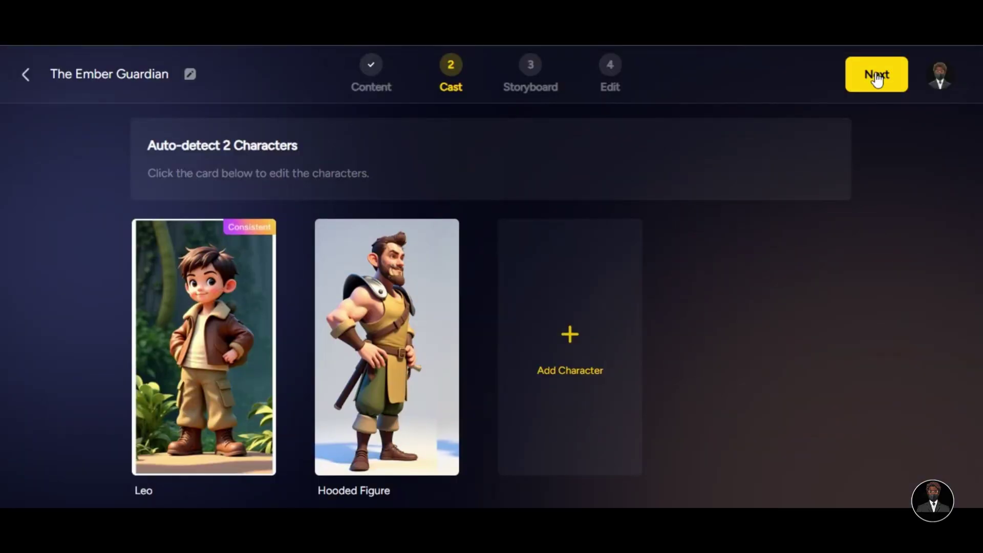
# Step: Proceed from the cast to the storyboard and let its 26 shots generate
pyautogui.click(876, 76)
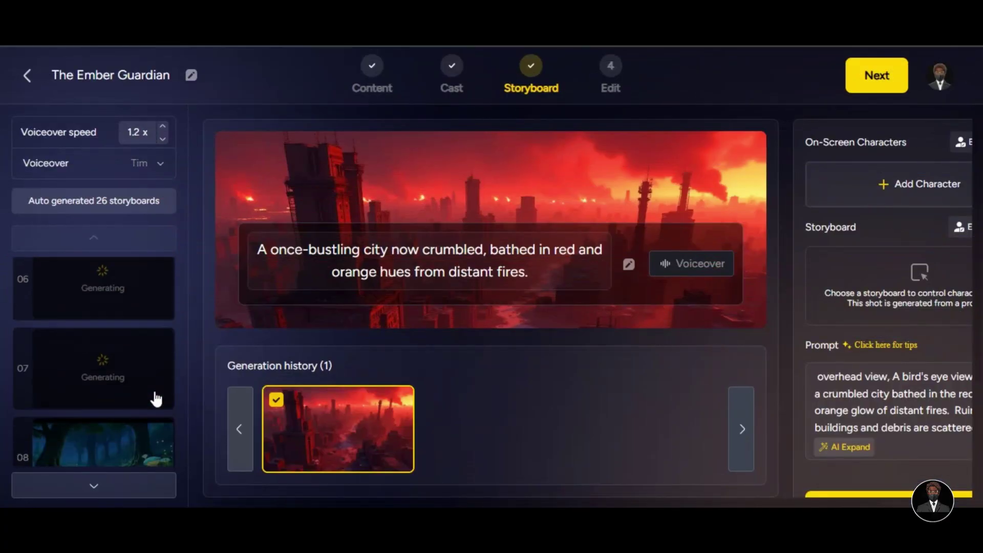
pyautogui.scroll(-1, 154, 398)
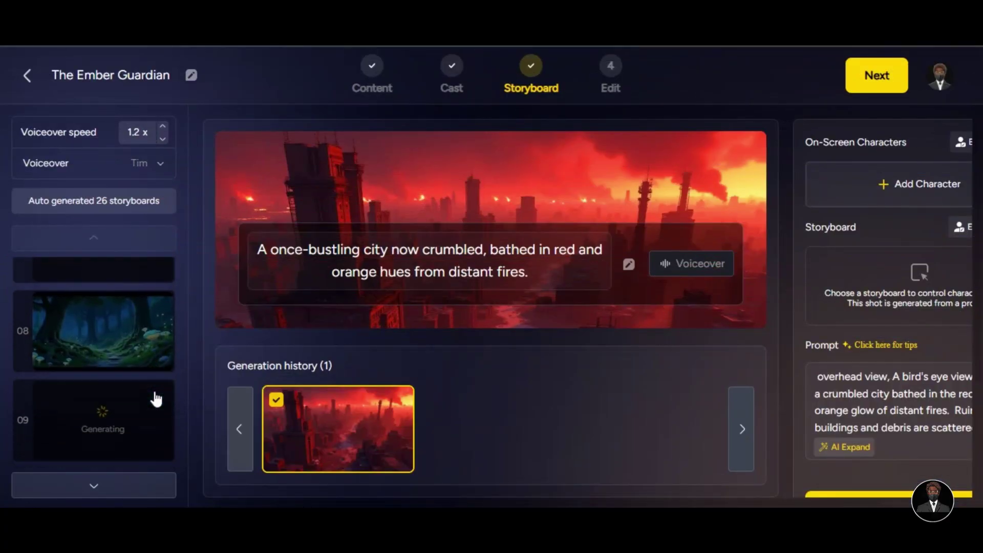
pyautogui.scroll(-8, 156, 400)
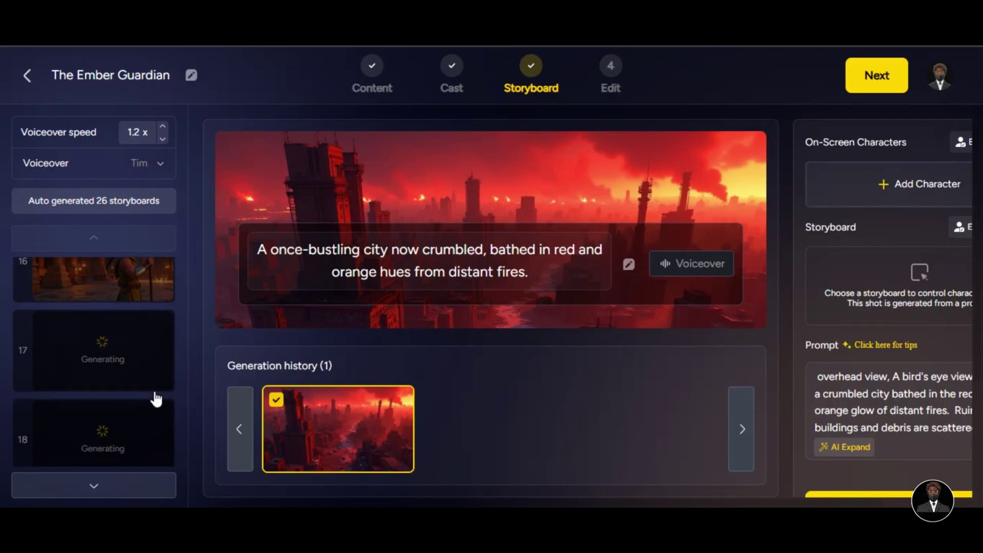
pyautogui.scroll(-6, 156, 399)
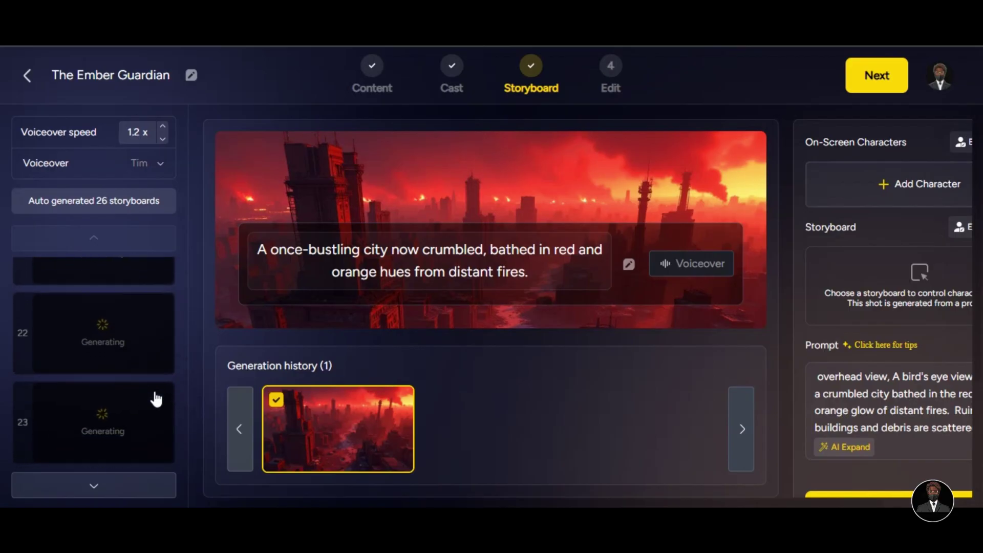
pyautogui.scroll(18, 156, 399)
# Step: Preview storyboard shots 05 through 08, then step back to shot 04
pyautogui.click(132, 379)
pyautogui.click(136, 377)
pyautogui.click(136, 378)
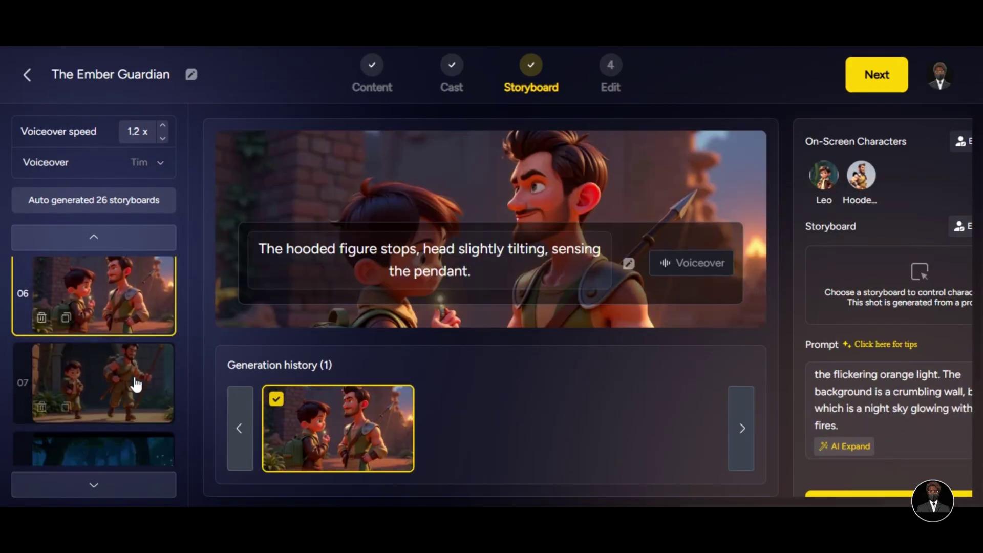
pyautogui.click(135, 384)
pyautogui.click(136, 401)
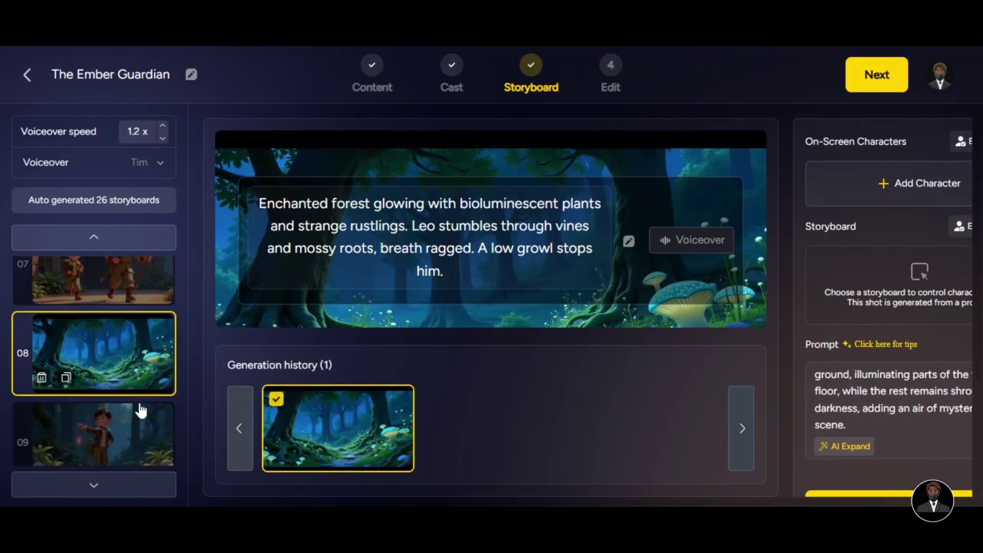
pyautogui.press('Up')
pyautogui.press('Up')
pyautogui.press('Up')
pyautogui.press('Up')
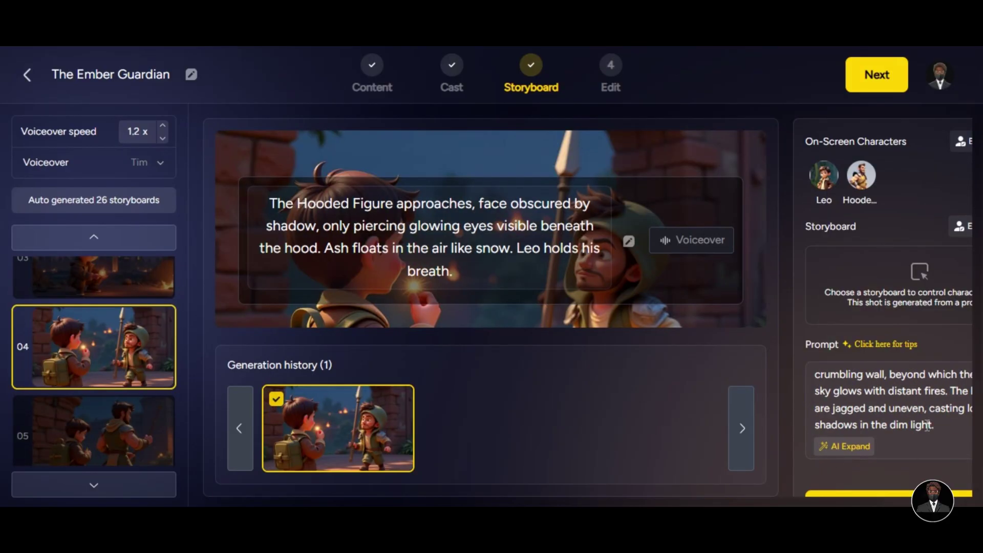
pyautogui.scroll(-3, 908, 412)
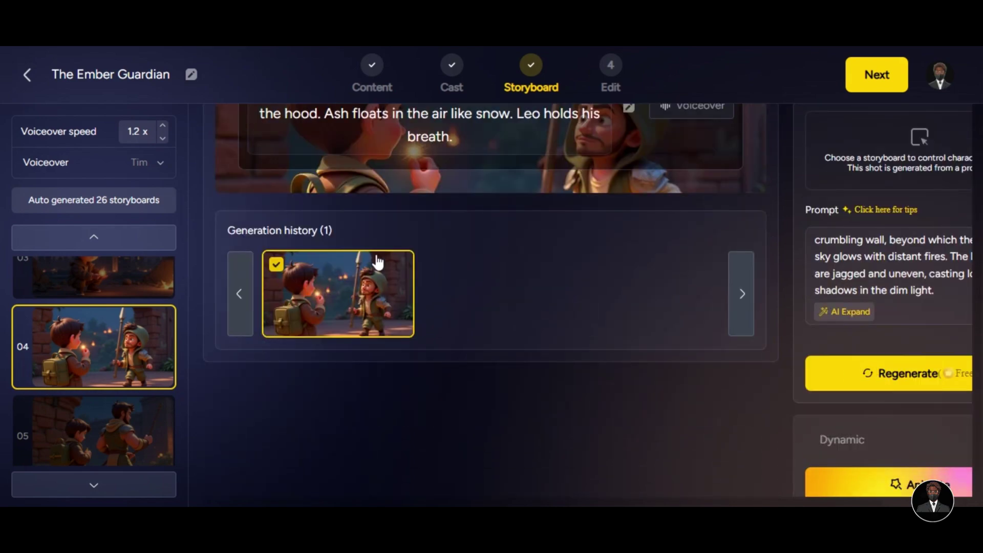
pyautogui.scroll(-1, 891, 352)
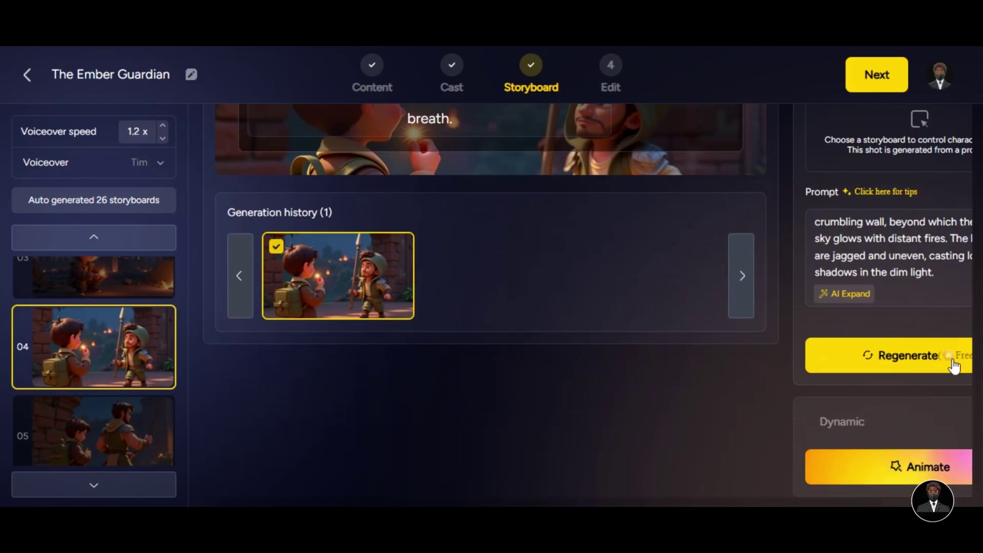
# Step: Open storyboard shot 05 and set the voiceover speed to 0.9x
pyautogui.click(94, 430)
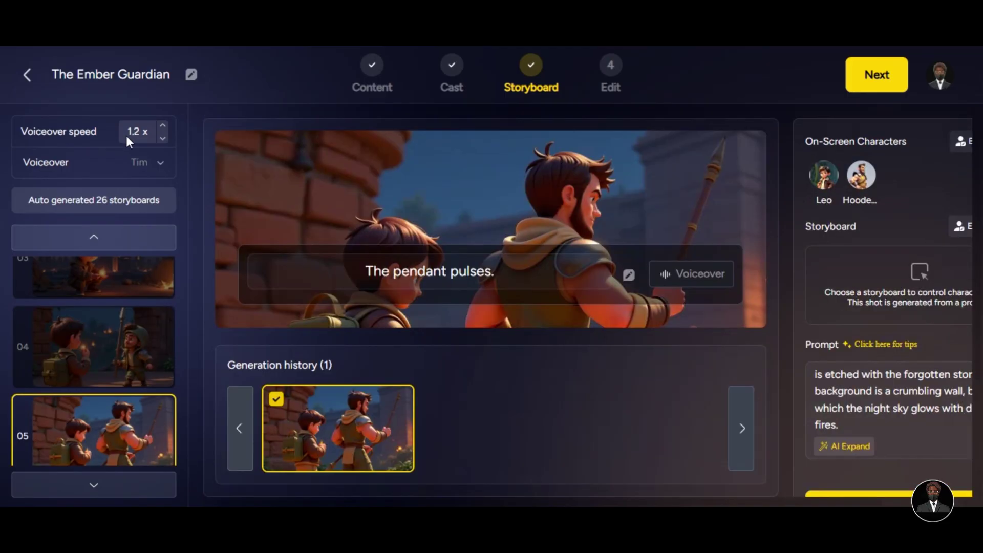
pyautogui.click(163, 139)
pyautogui.click(163, 138)
pyautogui.click(163, 138)
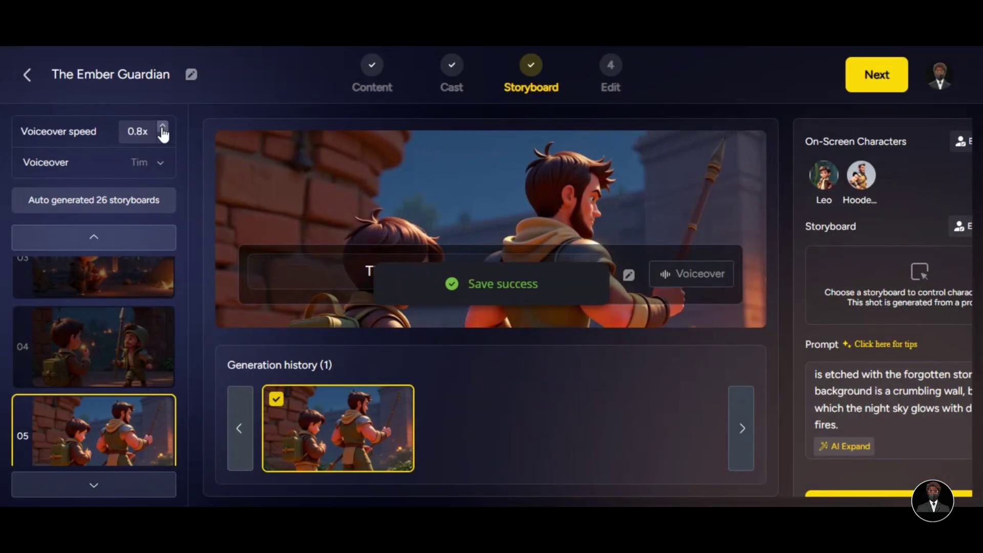
pyautogui.click(162, 126)
# Step: Change the narrator voice to Laura
pyautogui.click(161, 164)
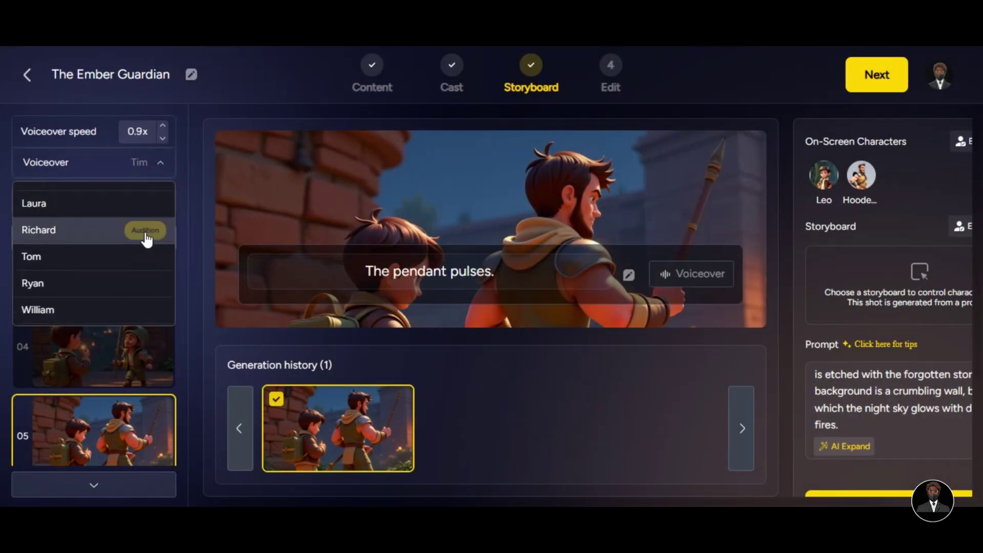
pyautogui.scroll(-5, 145, 237)
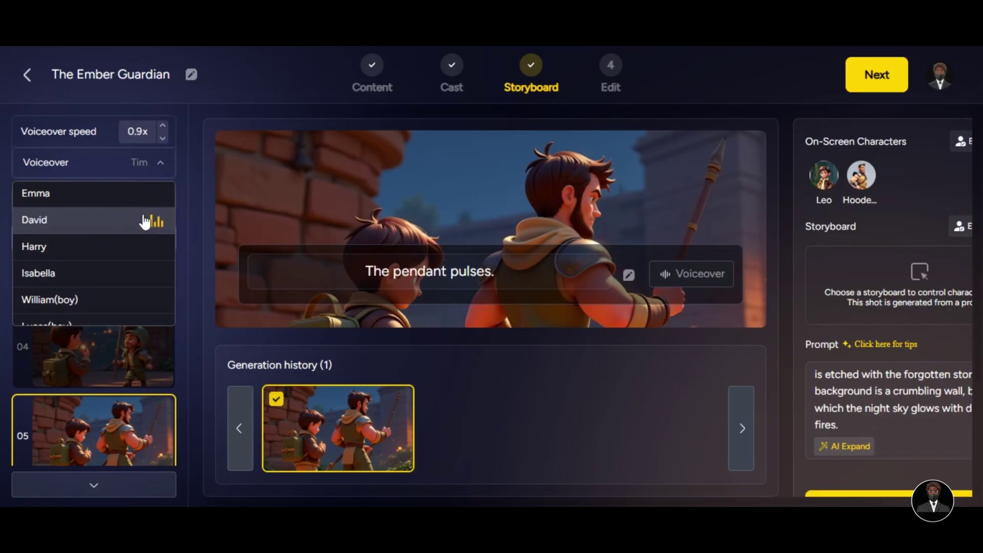
pyautogui.scroll(2, 145, 222)
pyautogui.scroll(3, 148, 229)
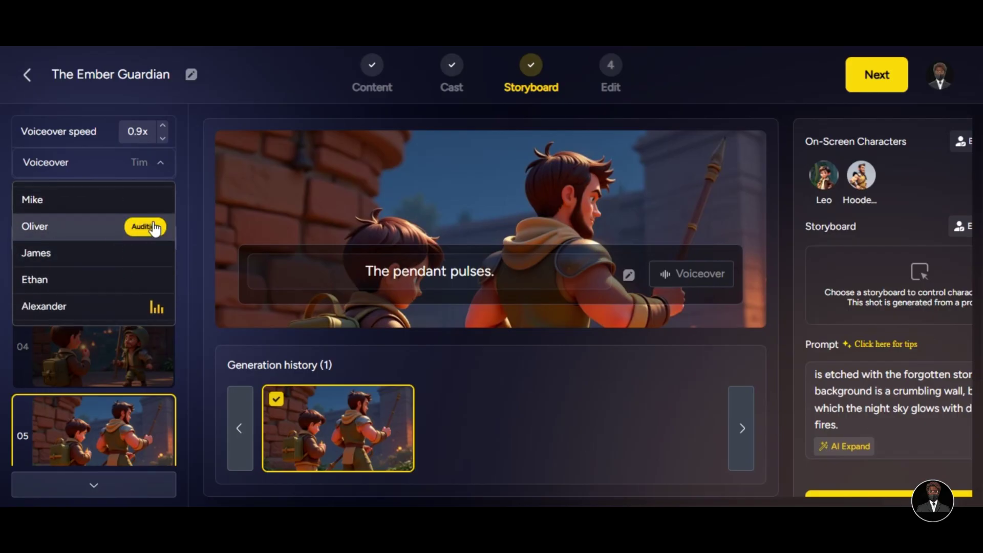
pyautogui.scroll(2, 144, 241)
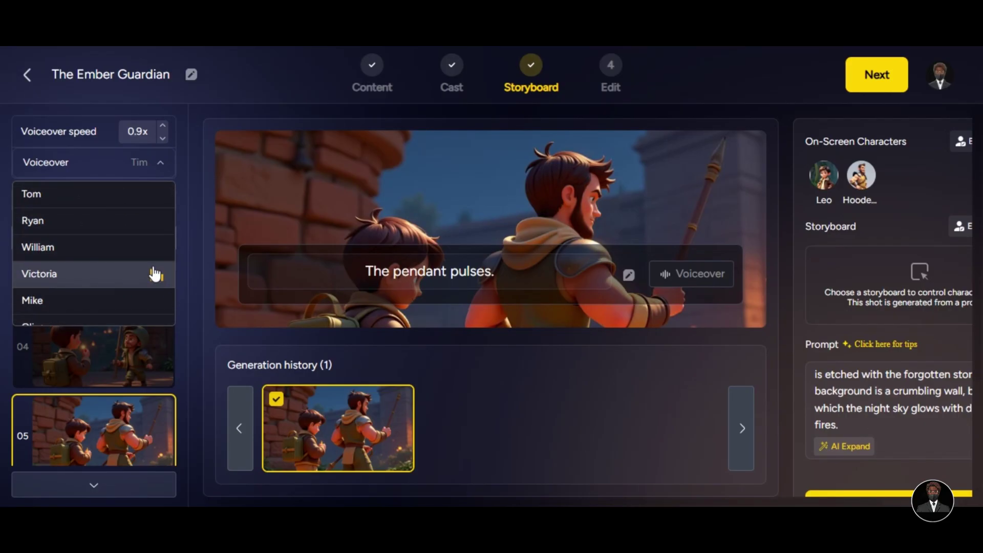
pyautogui.scroll(2, 153, 262)
pyautogui.click(152, 242)
pyautogui.scroll(-2, 614, 420)
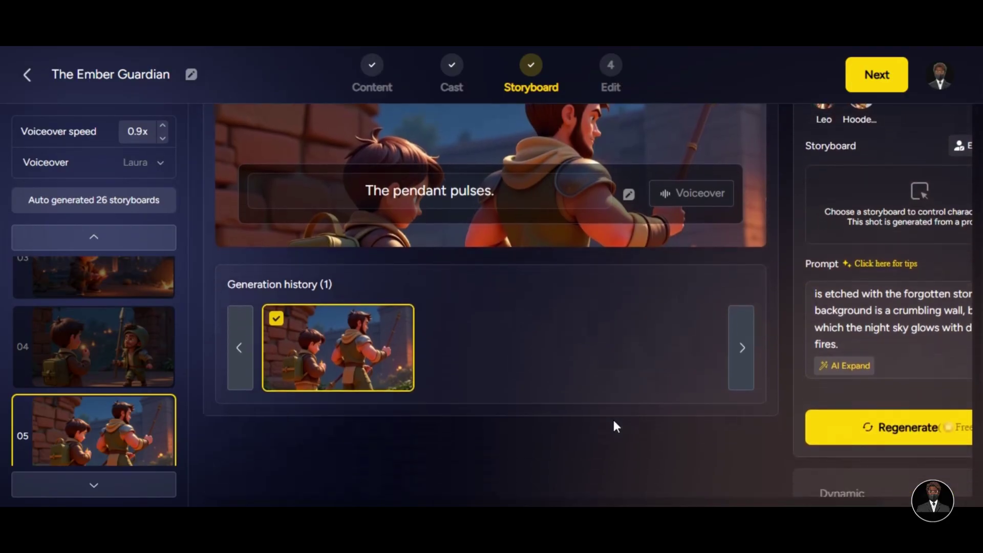
# Step: After comparing Runway and Hailuo, animate the ruined-city opening shot with Animate Pro for 100 credits
pyautogui.scroll(-2, 612, 427)
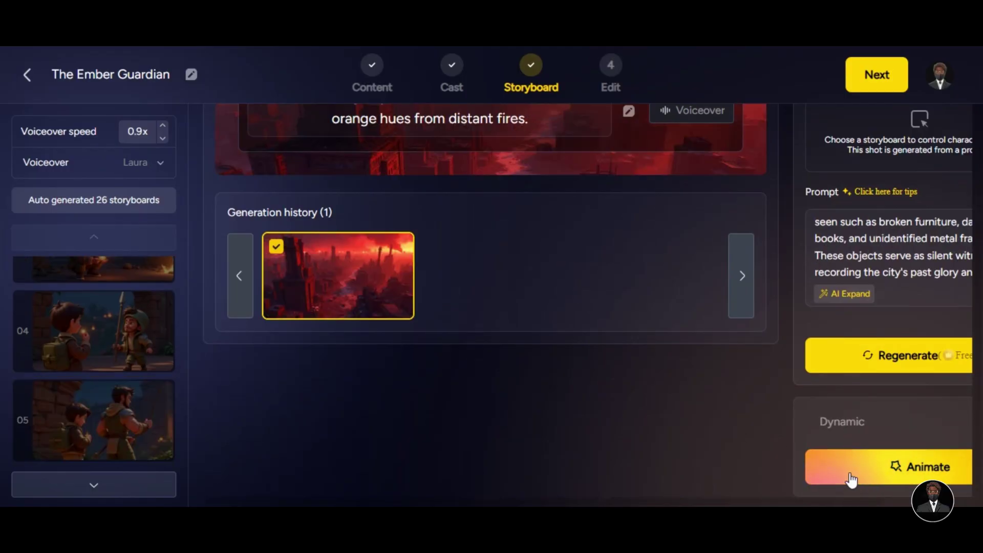
pyautogui.click(851, 476)
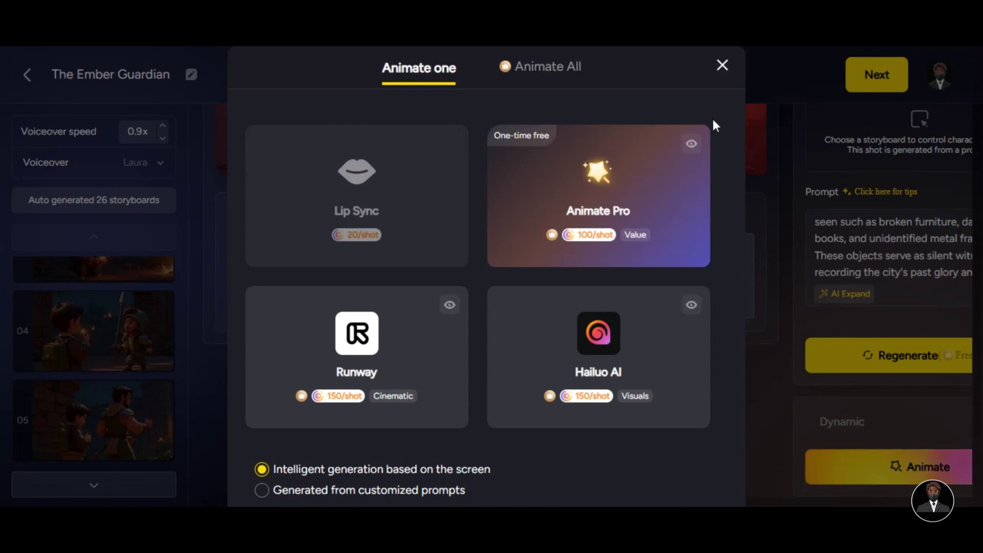
pyautogui.click(391, 356)
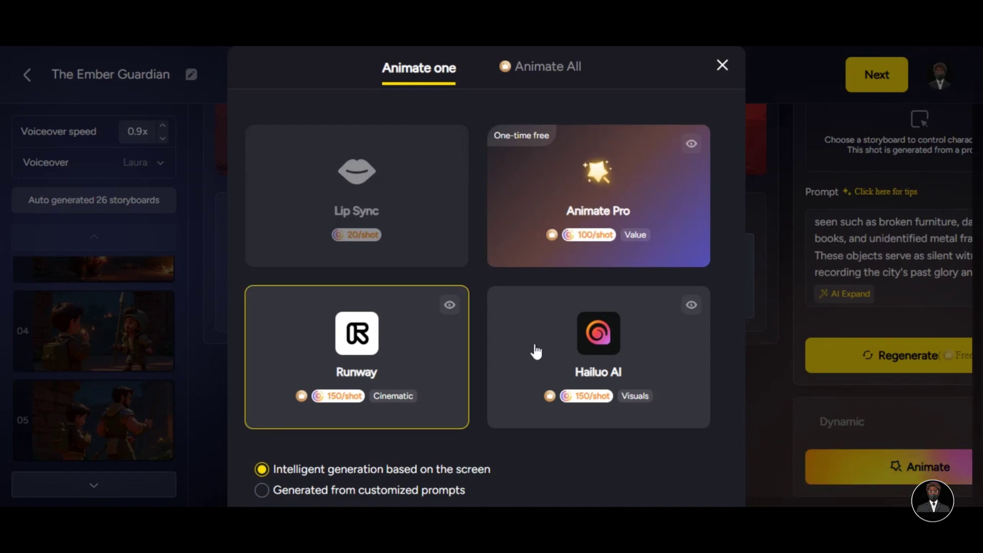
pyautogui.click(563, 356)
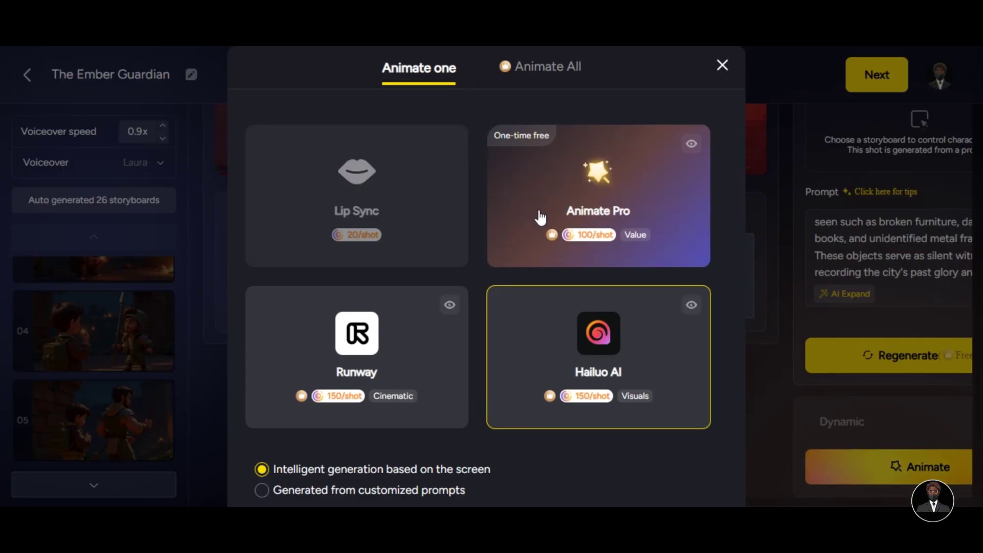
pyautogui.click(540, 218)
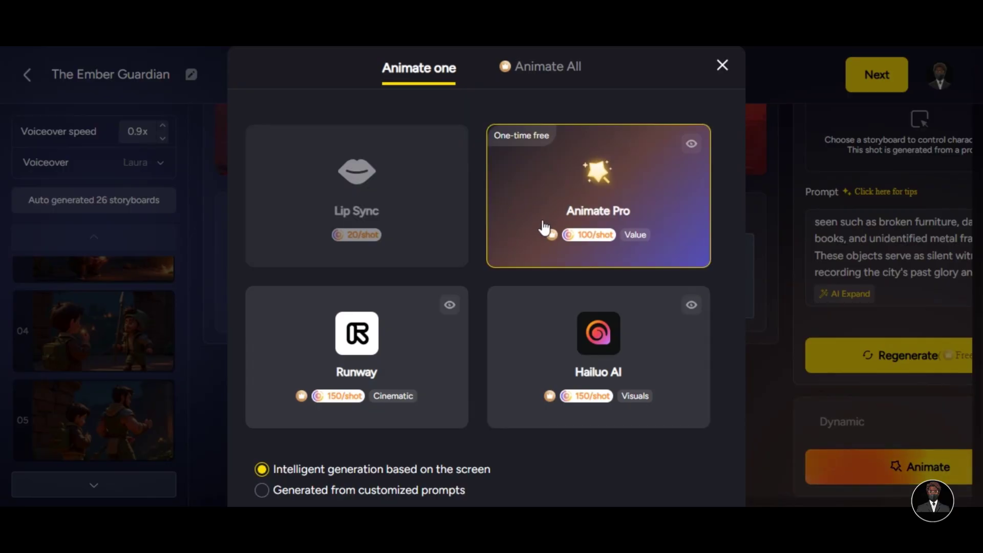
pyautogui.click(546, 77)
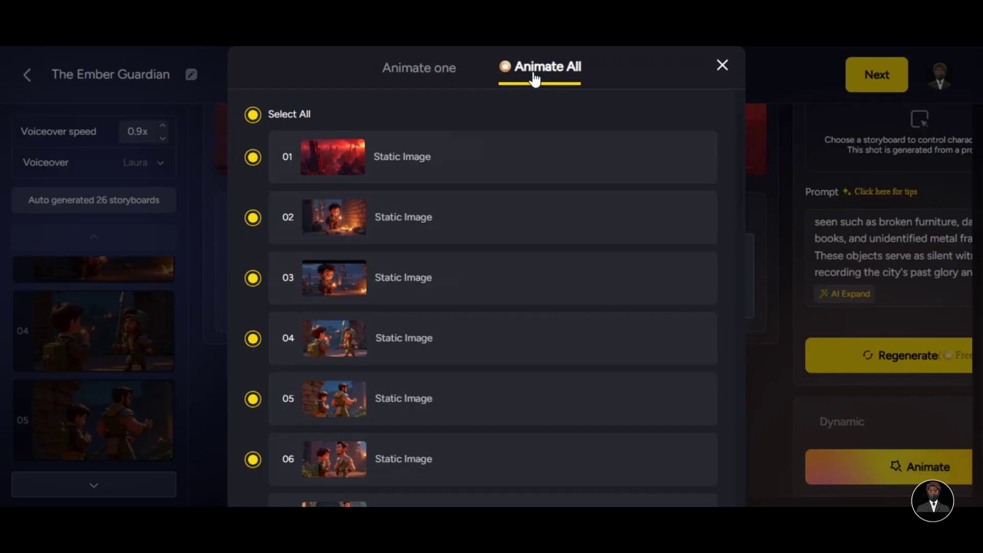
pyautogui.click(439, 82)
pyautogui.scroll(-3, 548, 209)
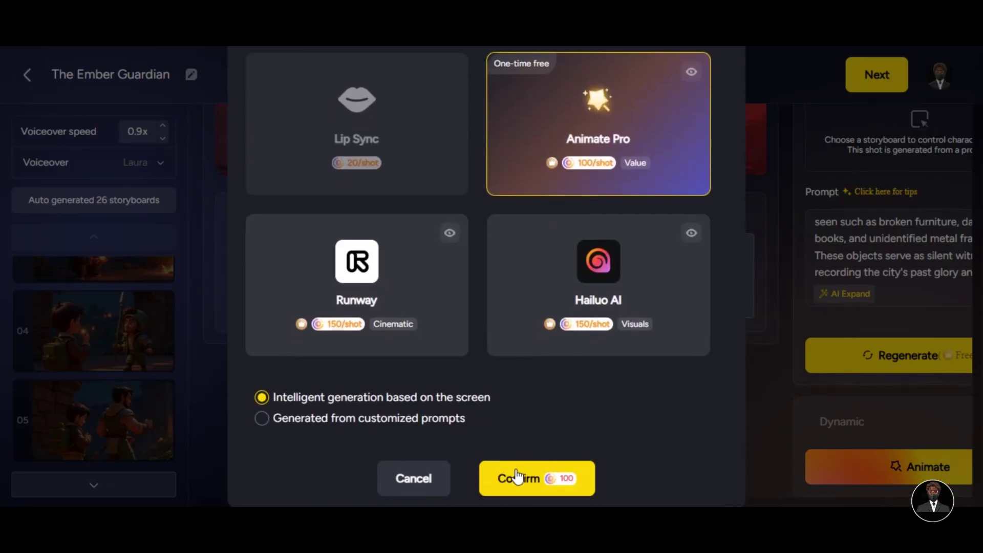
pyautogui.click(517, 477)
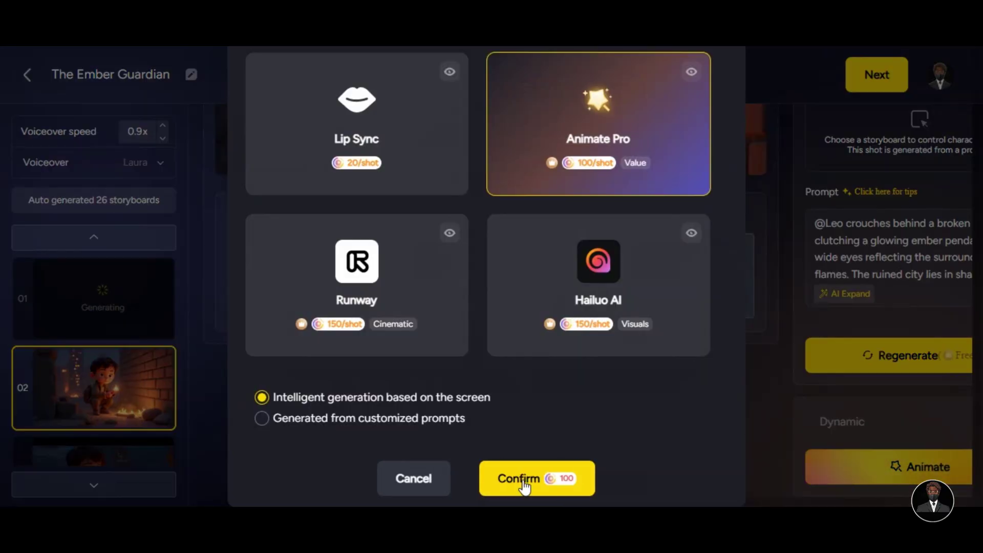
pyautogui.click(523, 481)
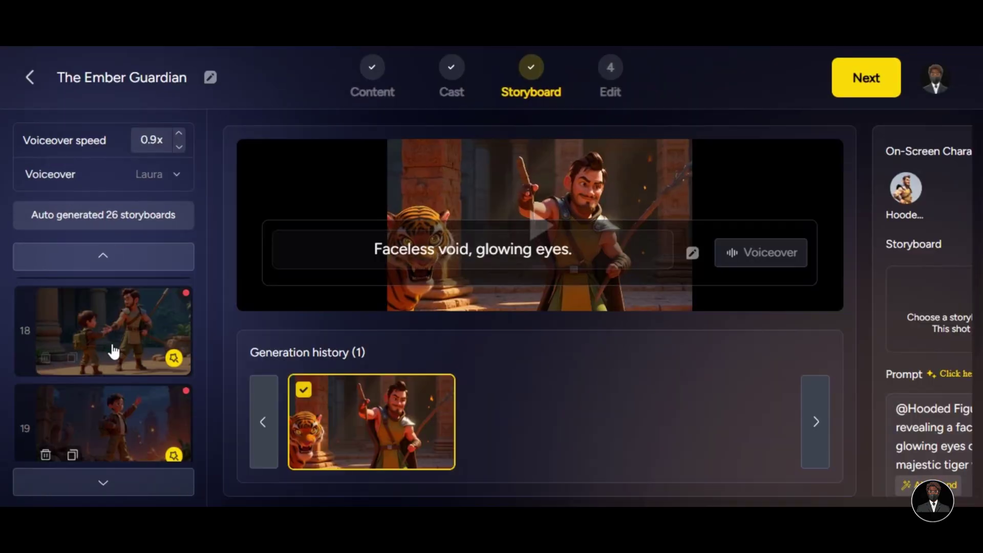
pyautogui.scroll(-3, 102, 322)
pyautogui.scroll(2, 102, 323)
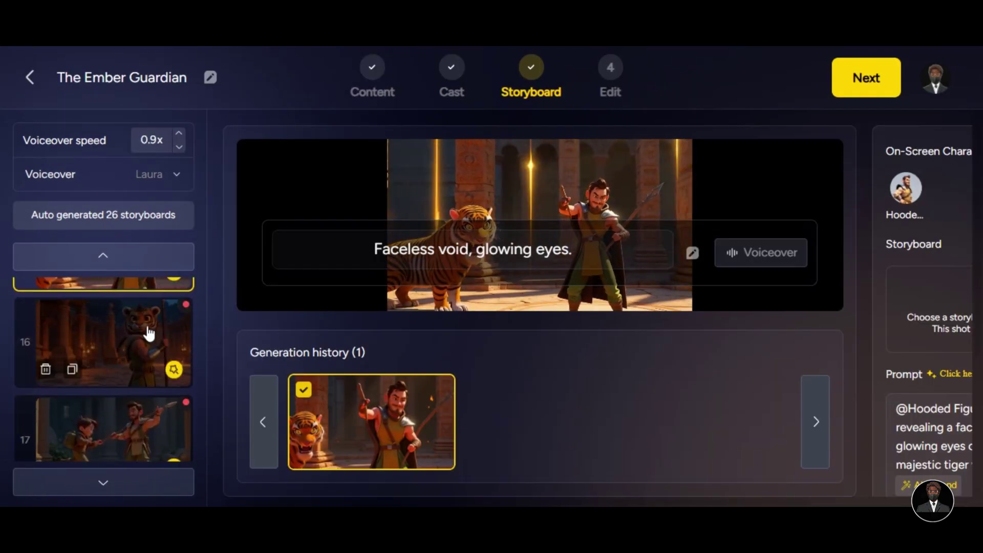
# Step: In the Edit step, try the orange, blue, red and yellow title fonts, then set the cover to No Title
pyautogui.click(849, 91)
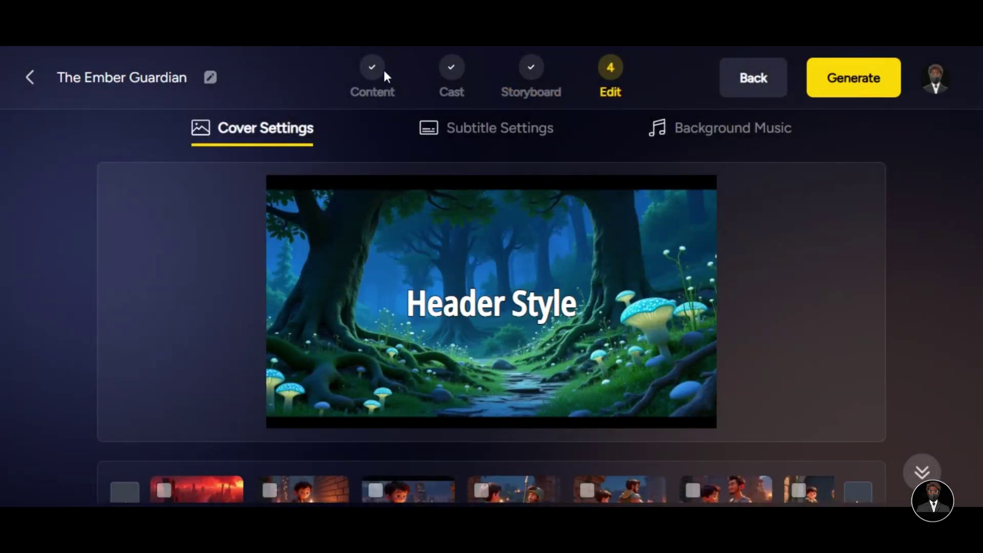
pyautogui.click(236, 147)
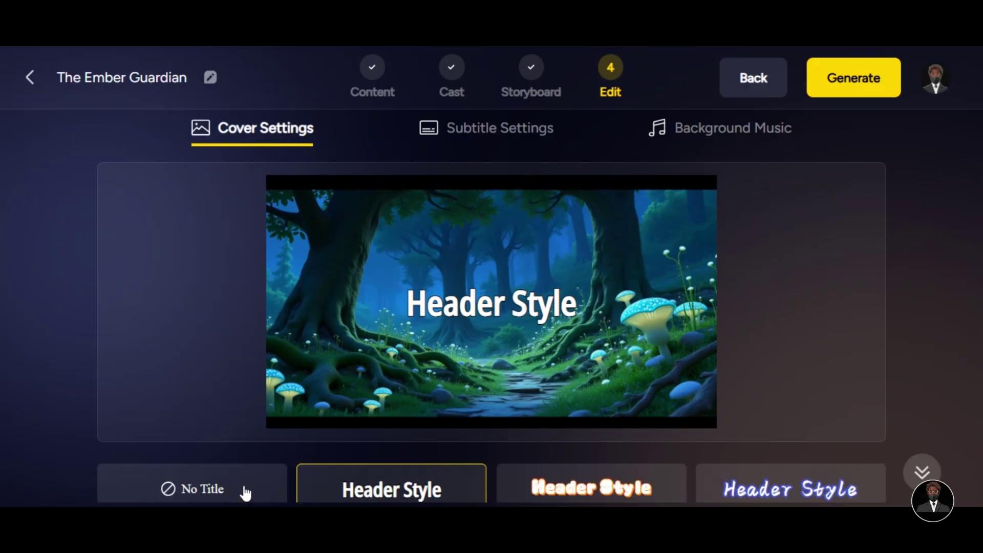
pyautogui.click(546, 498)
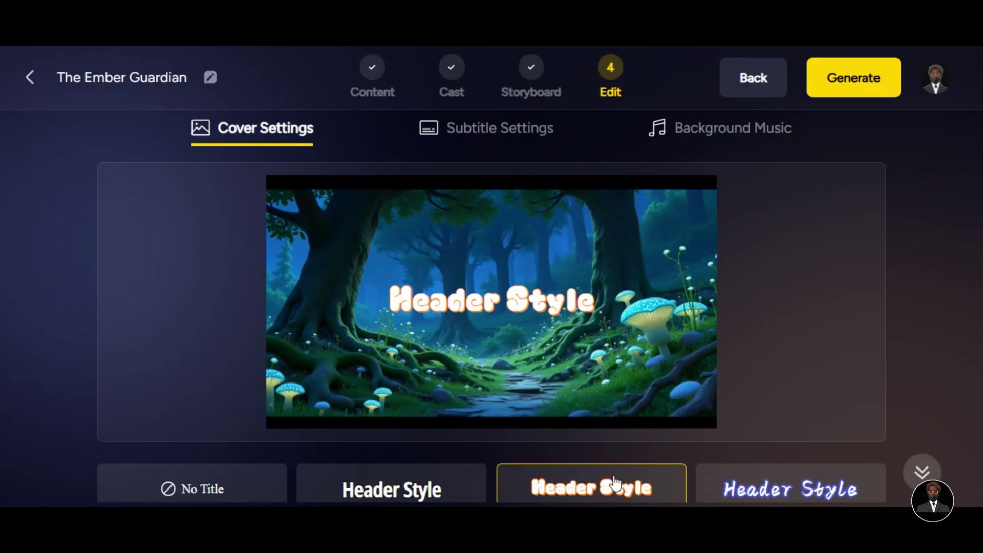
pyautogui.click(727, 482)
pyautogui.scroll(-2, 423, 487)
pyautogui.doubleClick(422, 489)
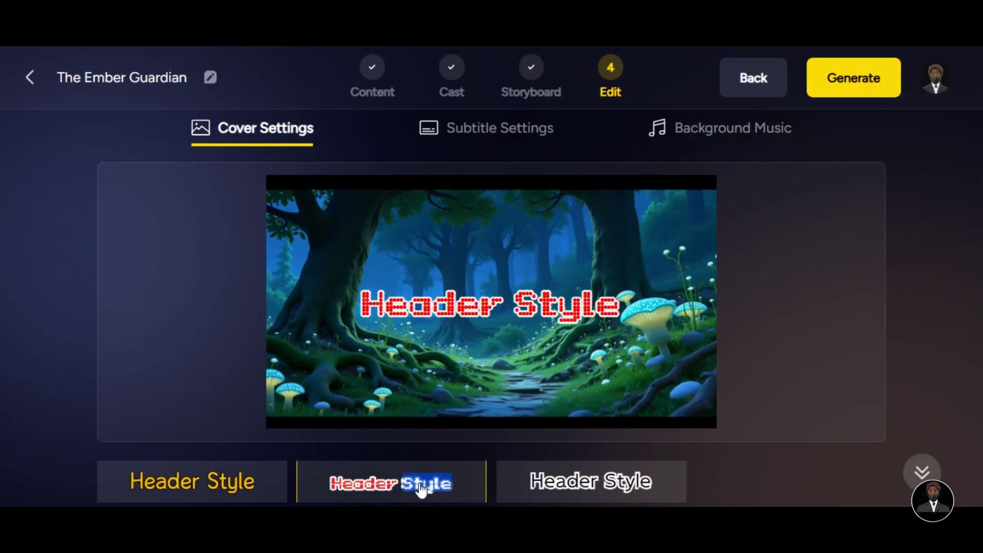
pyautogui.click(243, 486)
pyautogui.scroll(2, 242, 487)
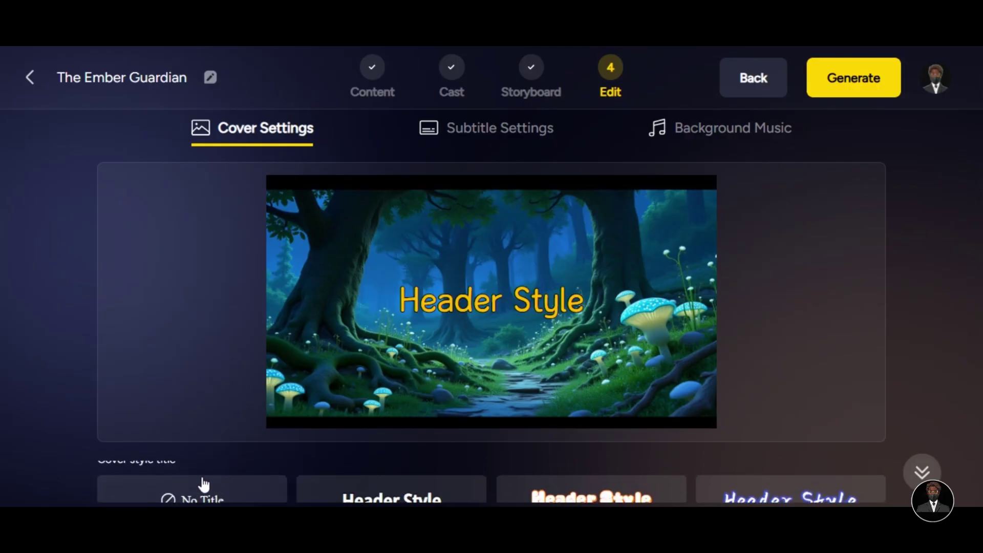
pyautogui.click(216, 482)
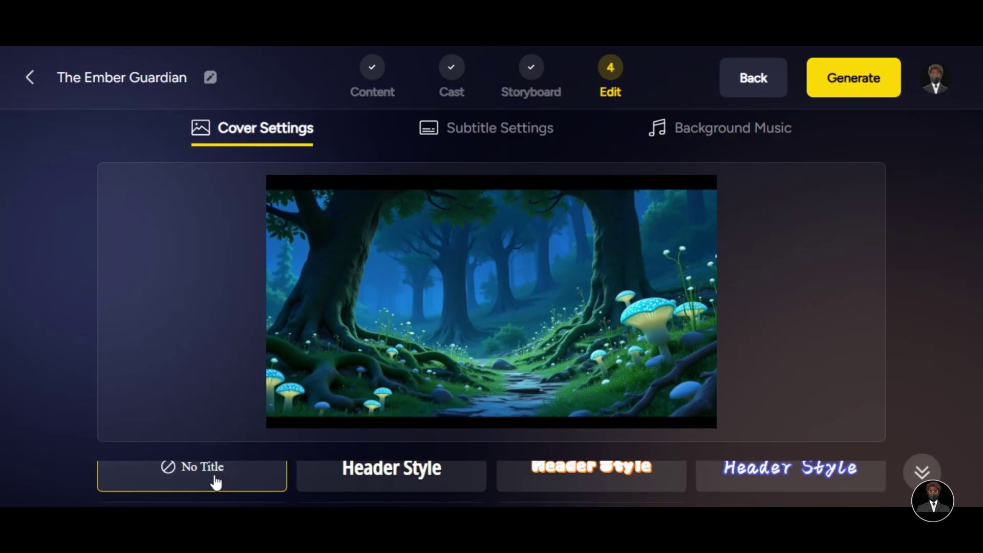
# Step: Preview orange, red and white outlined subtitle styles, then choose No Subtitle
pyautogui.click(499, 139)
pyautogui.scroll(-1, 335, 478)
pyautogui.click(518, 491)
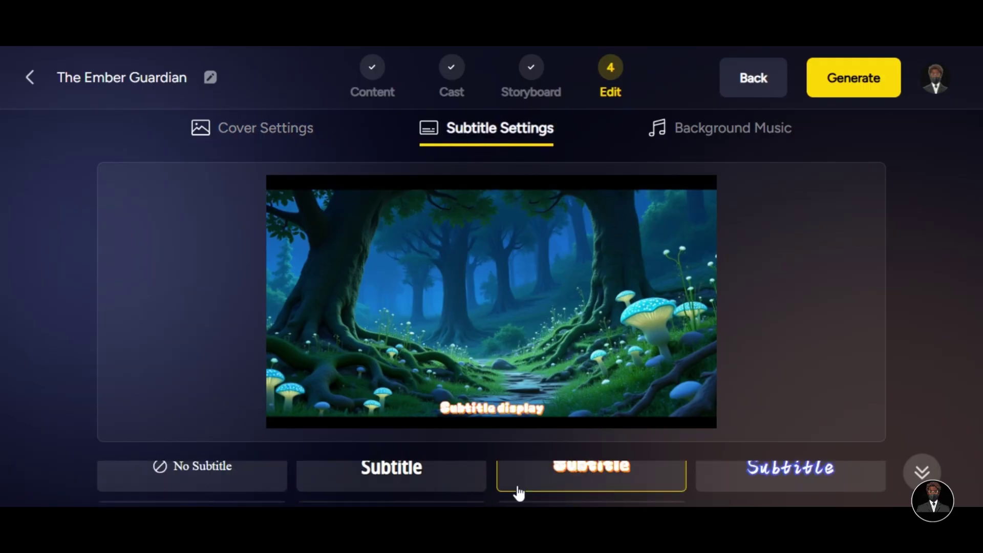
pyautogui.scroll(-2, 451, 466)
pyautogui.click(362, 480)
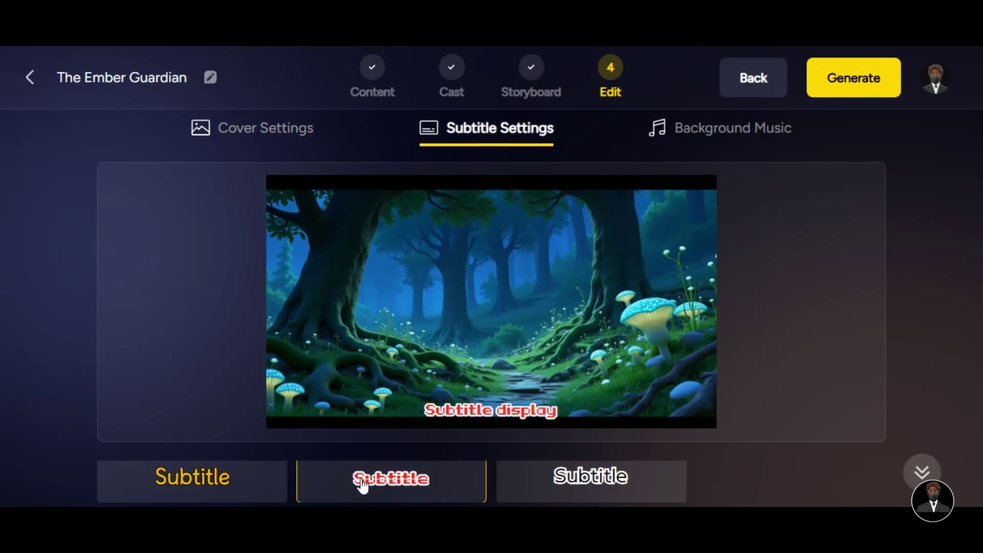
pyautogui.click(570, 494)
pyautogui.scroll(2, 320, 477)
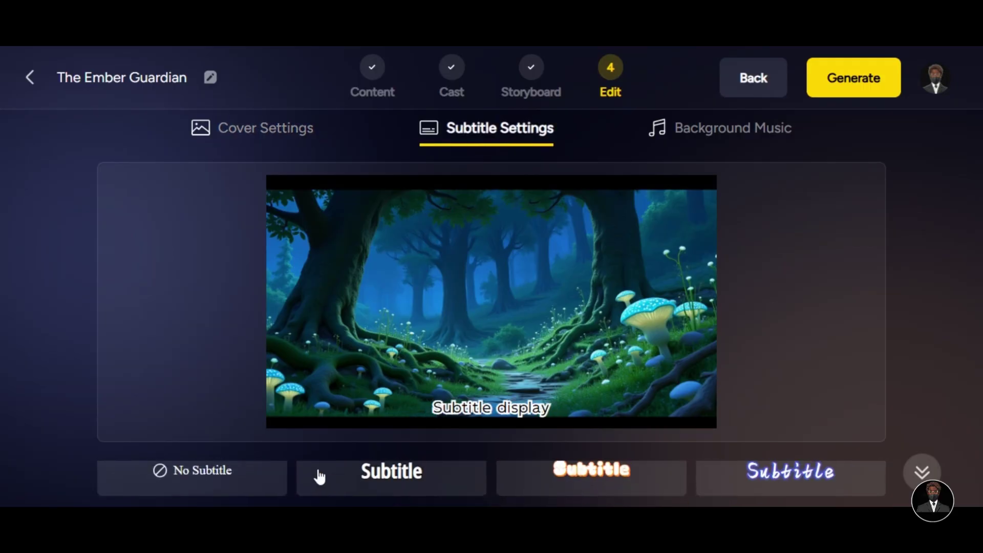
pyautogui.click(255, 494)
# Step: After previewing Gemini, That's the One and other tracks, apply Deck The Halls at 11% volume
pyautogui.click(721, 144)
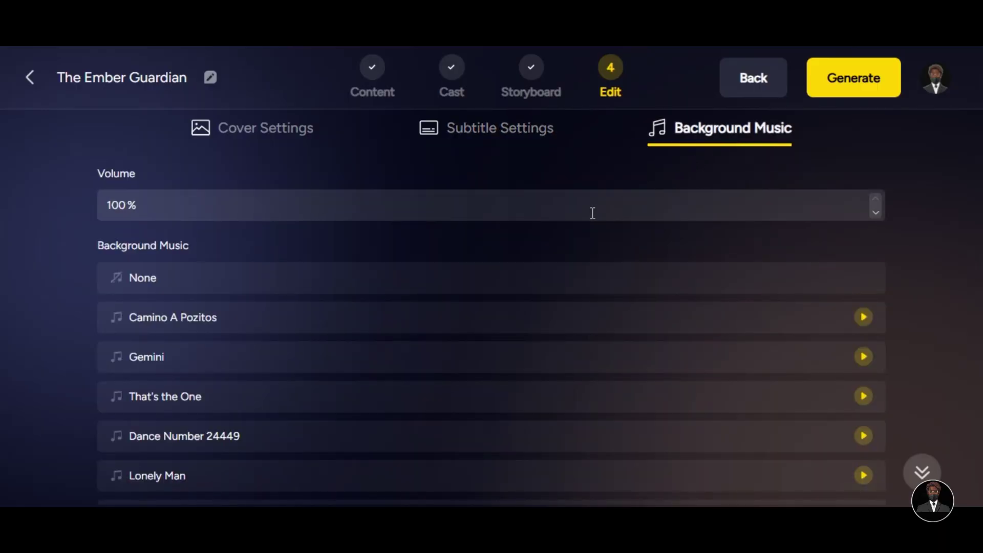
pyautogui.click(863, 357)
pyautogui.click(864, 395)
pyautogui.click(864, 437)
pyautogui.scroll(-2, 866, 377)
pyautogui.click(864, 381)
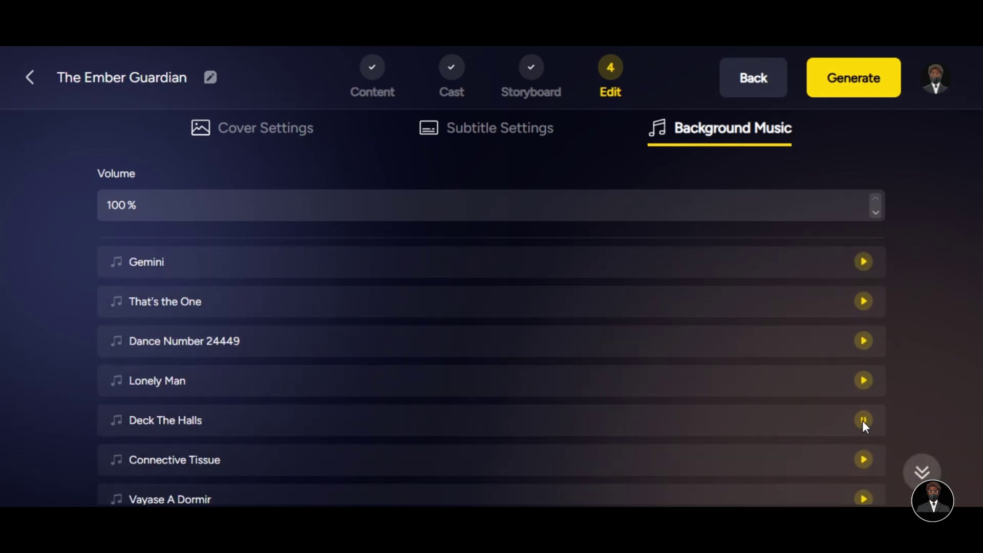
pyautogui.scroll(2, 862, 315)
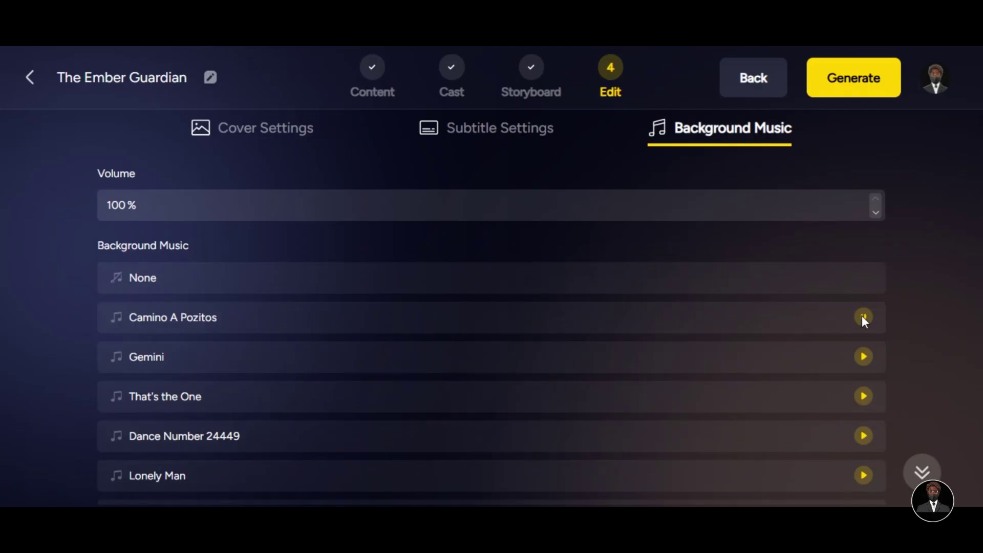
pyautogui.scroll(-2, 866, 423)
pyautogui.click(866, 423)
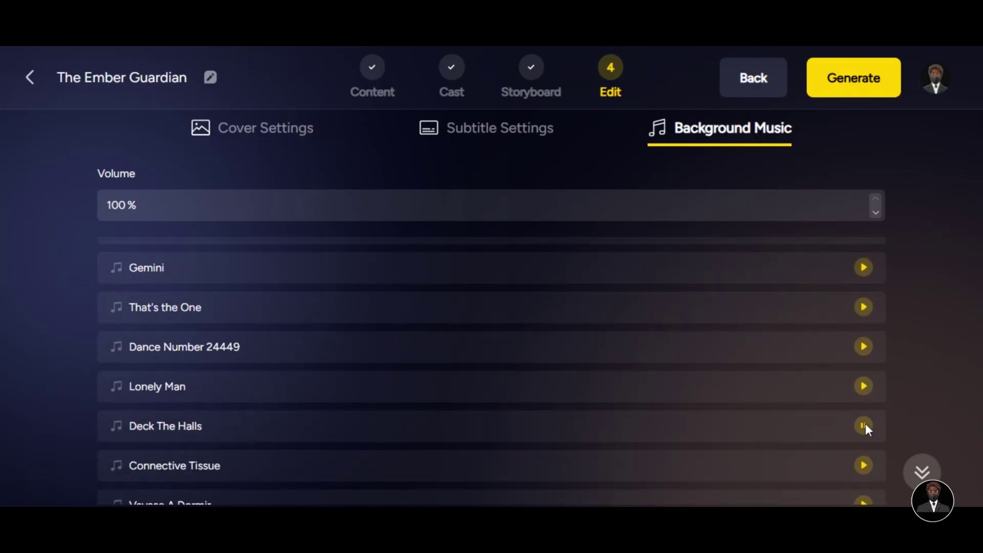
pyautogui.click(797, 431)
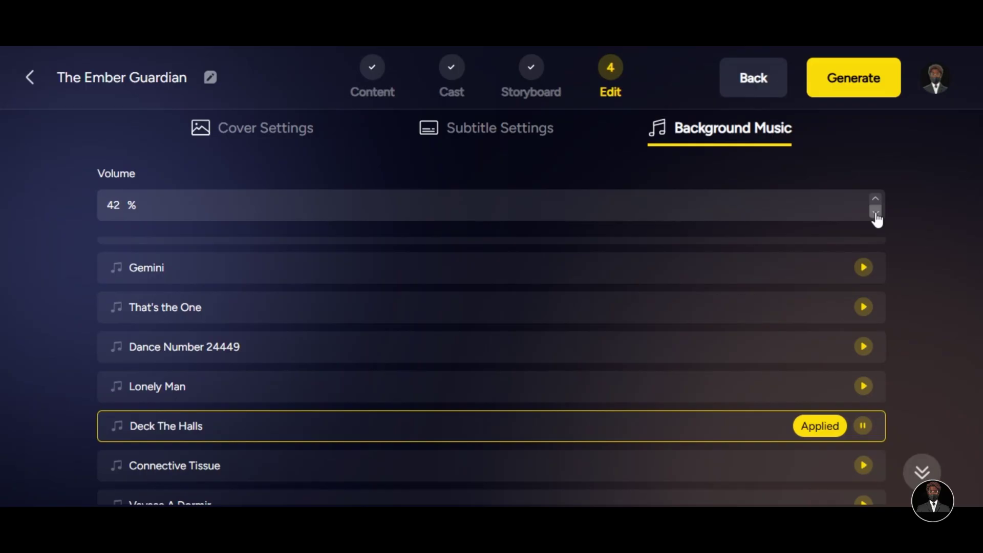
pyautogui.click(876, 213)
pyautogui.click(876, 213)
pyautogui.click(875, 213)
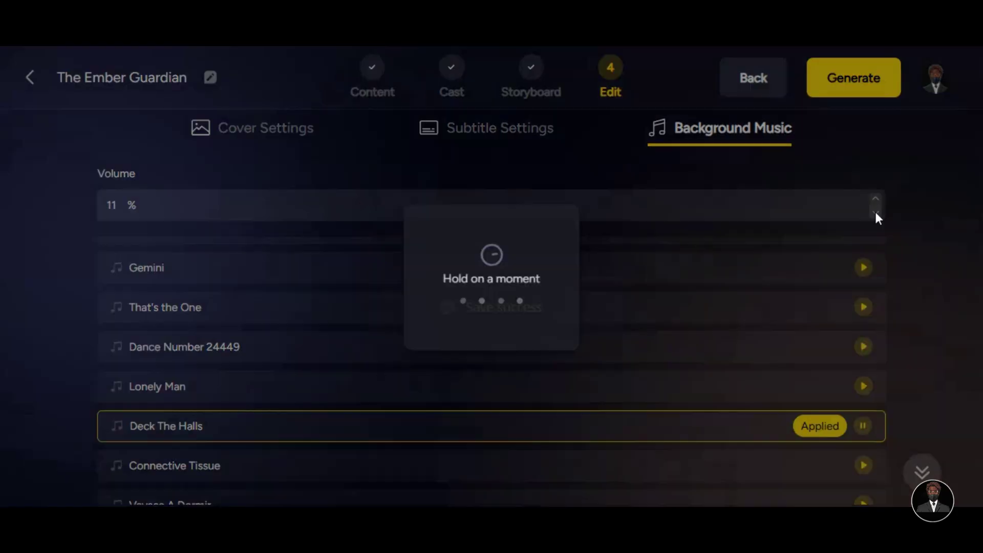
# Step: Generate The Ember Guardian at 16:9, publish it, and play the published video
pyautogui.click(858, 87)
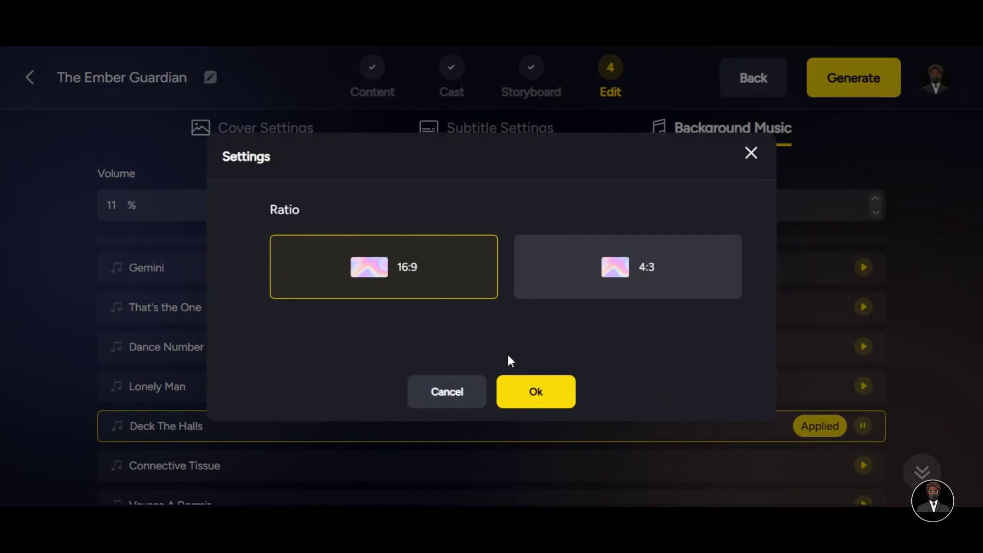
pyautogui.click(535, 392)
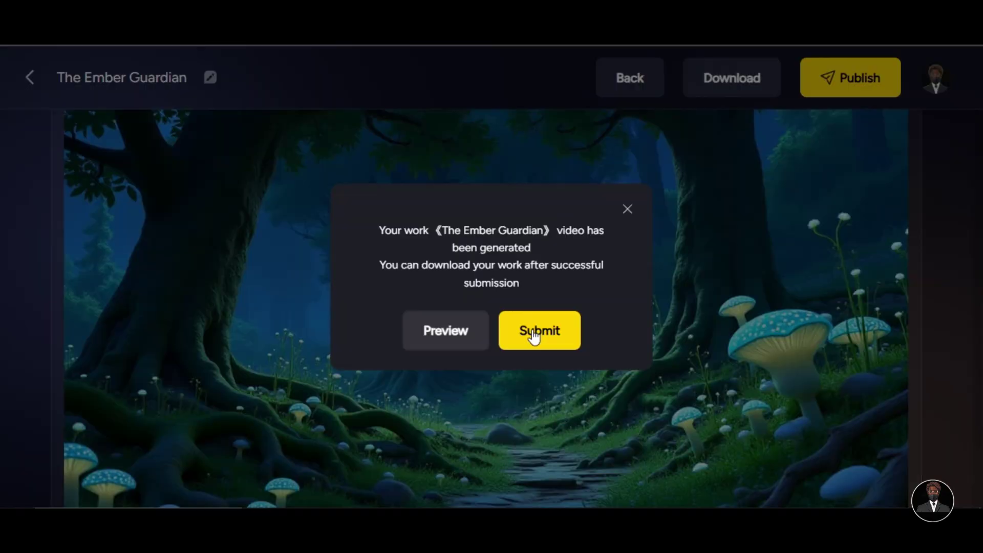
pyautogui.click(534, 336)
pyautogui.click(532, 330)
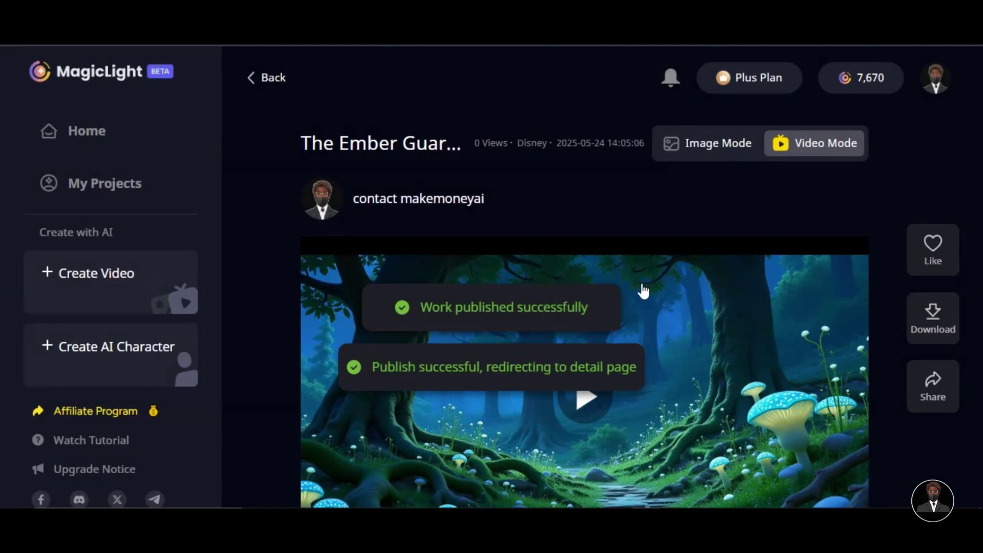
pyautogui.scroll(-3, 608, 362)
pyautogui.click(609, 359)
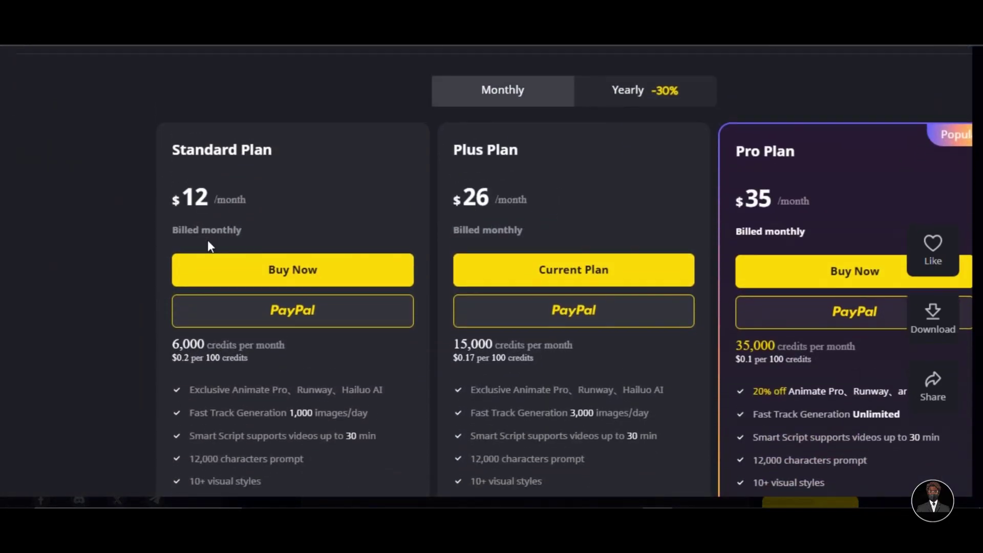
# Step: Browse the pricing plans and switch to yearly billing showing $8.4, $18.2 and $24.5
pyautogui.scroll(-1, 470, 179)
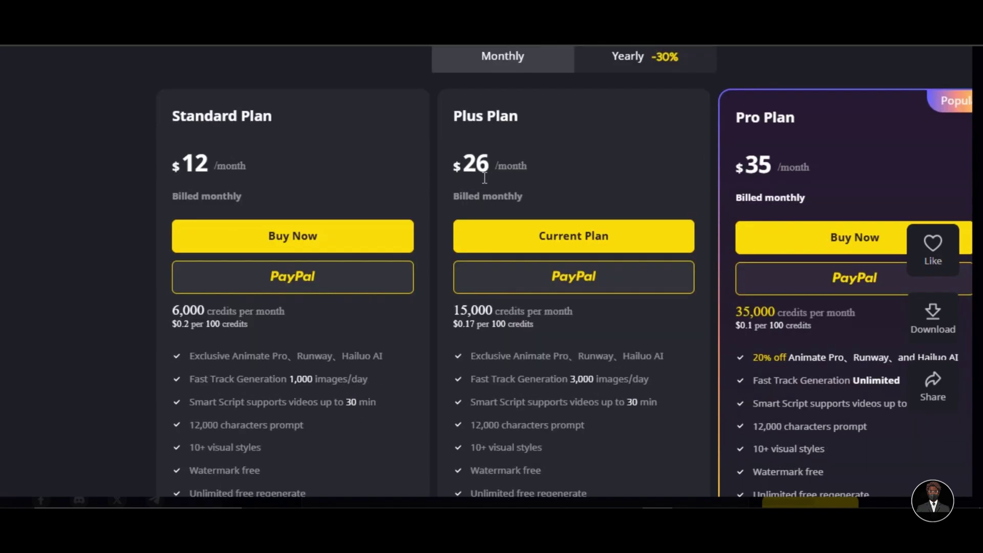
pyautogui.scroll(-3, 783, 160)
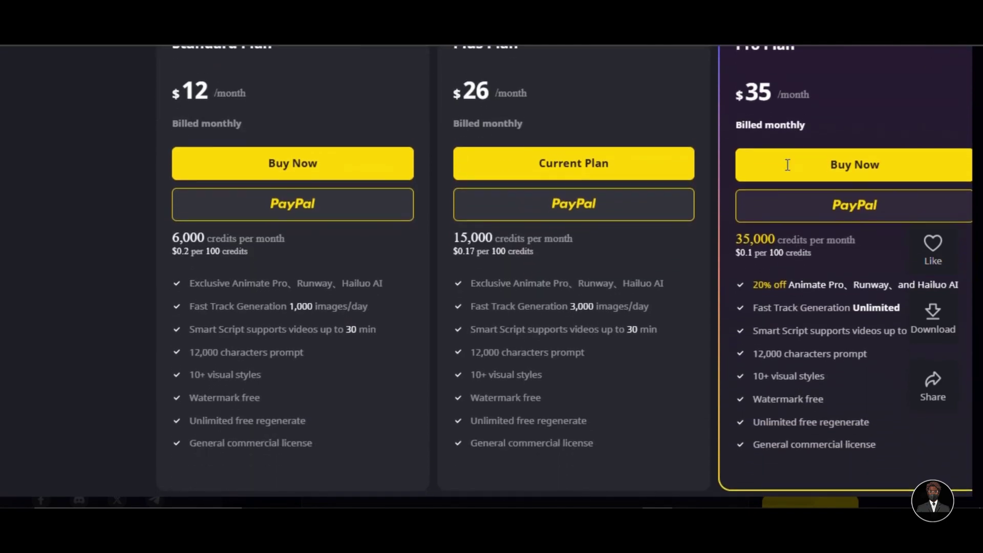
pyautogui.scroll(1, 194, 139)
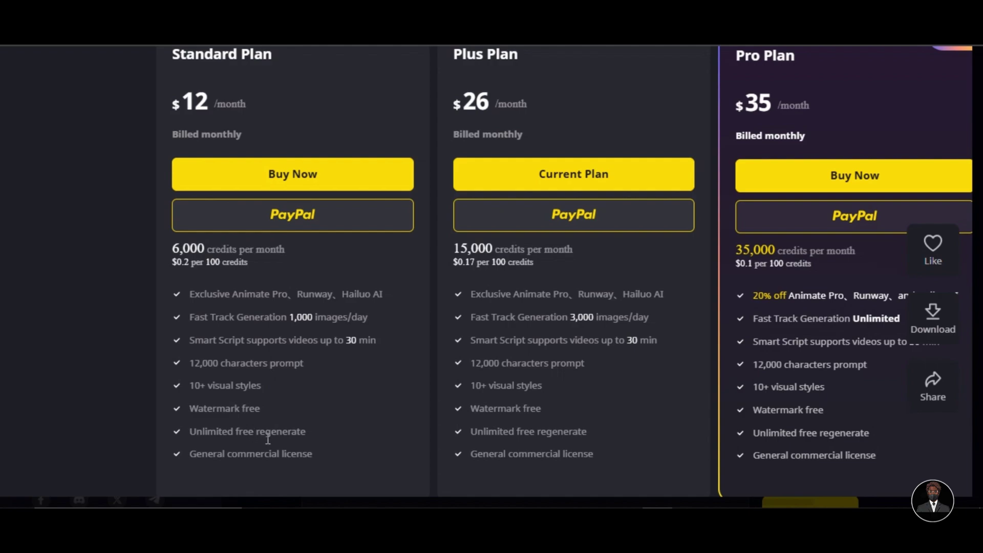
pyautogui.scroll(3, 279, 441)
pyautogui.click(606, 164)
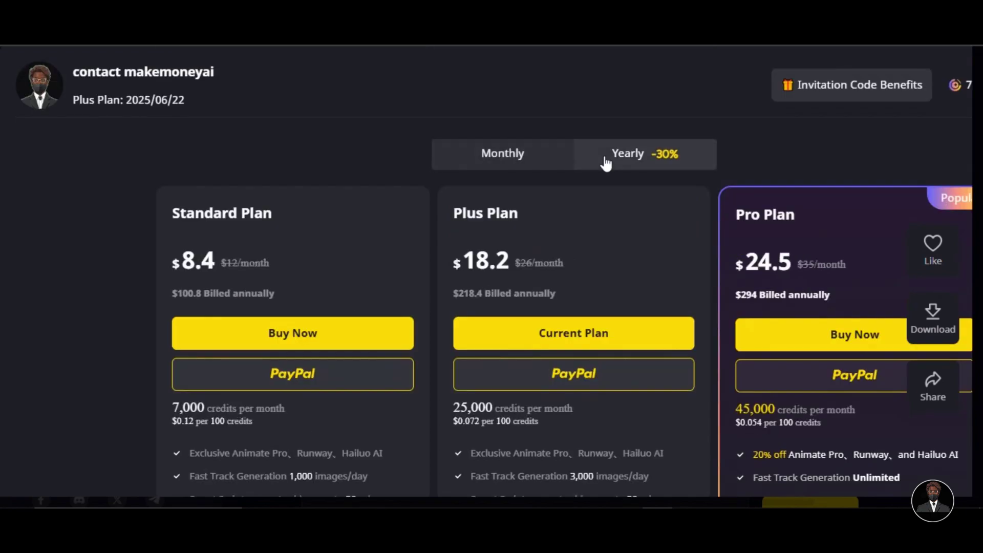
# Step: Review the storyboard thumbnails and advance The Ember Guardian past the Storyboard step
pyautogui.scroll(-2, 579, 199)
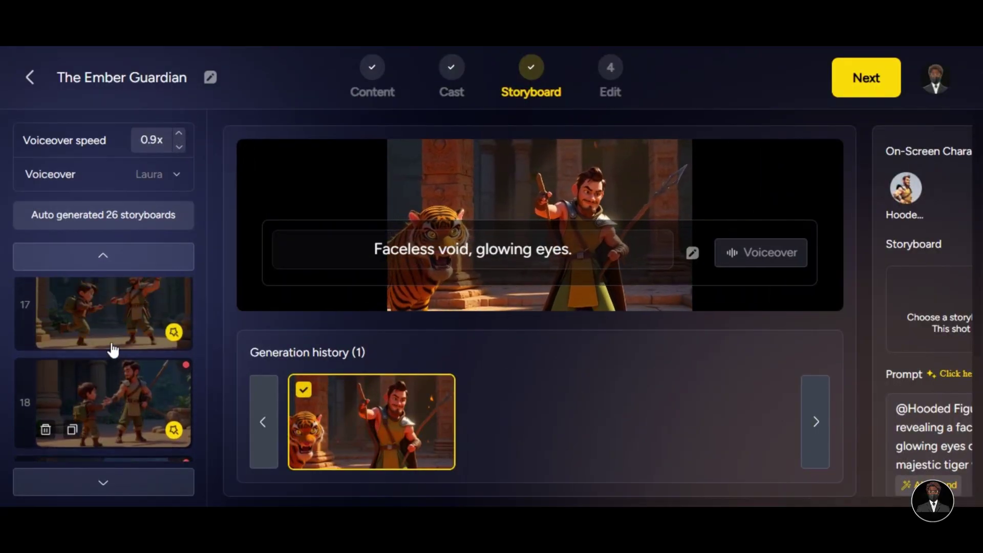
pyautogui.scroll(1, 110, 347)
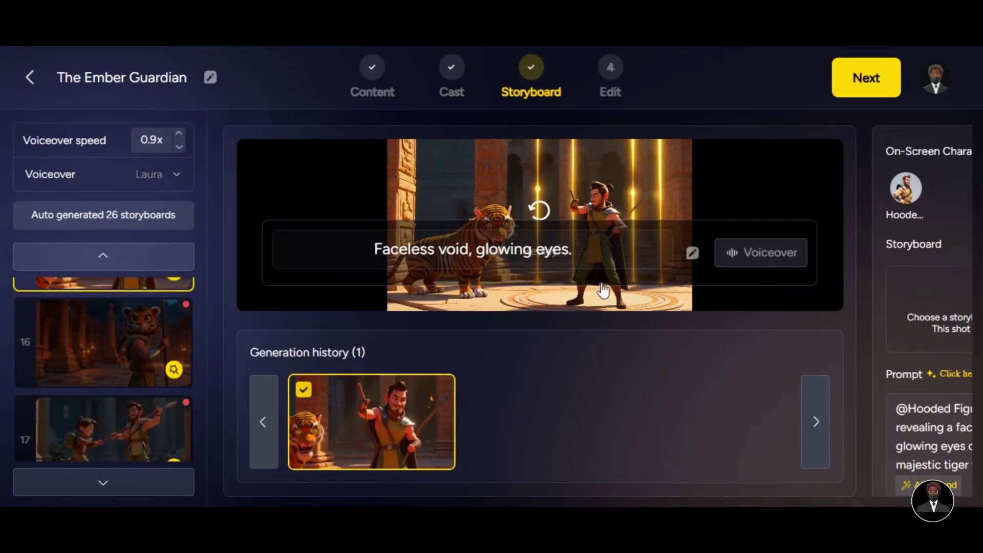
pyautogui.click(849, 89)
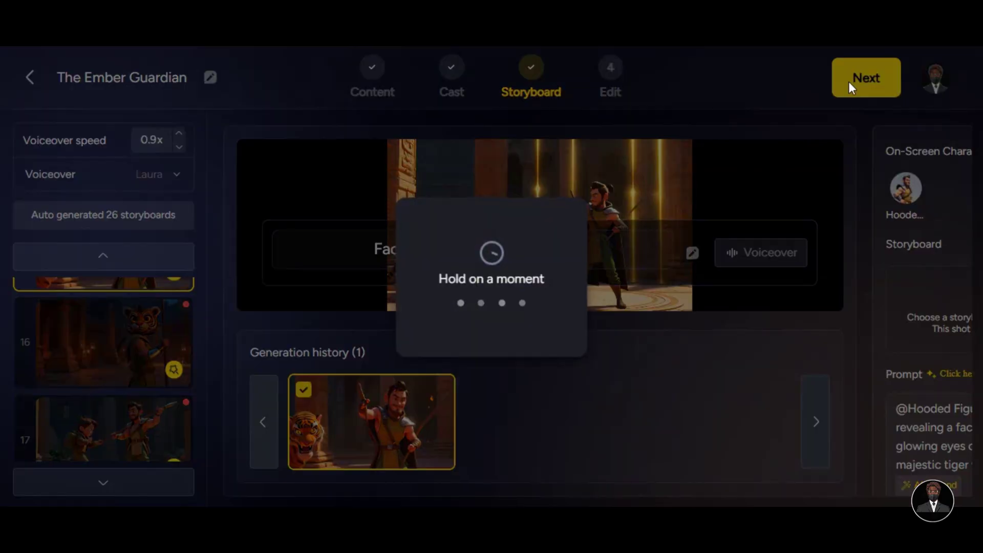